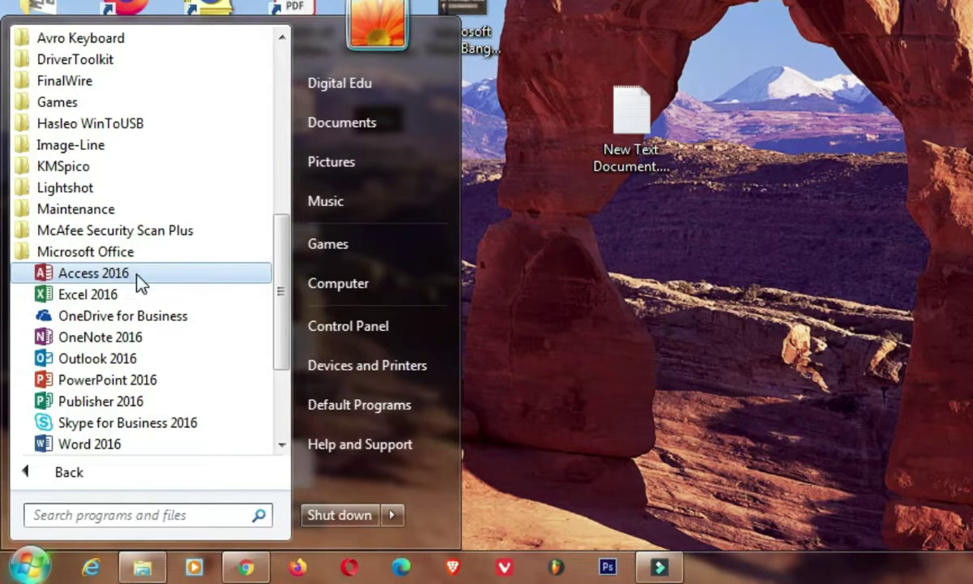
Step: Launch Access 2016 and pick the Blank desktop database tile, which defaults to Database2.accdb
left_click(126, 275)
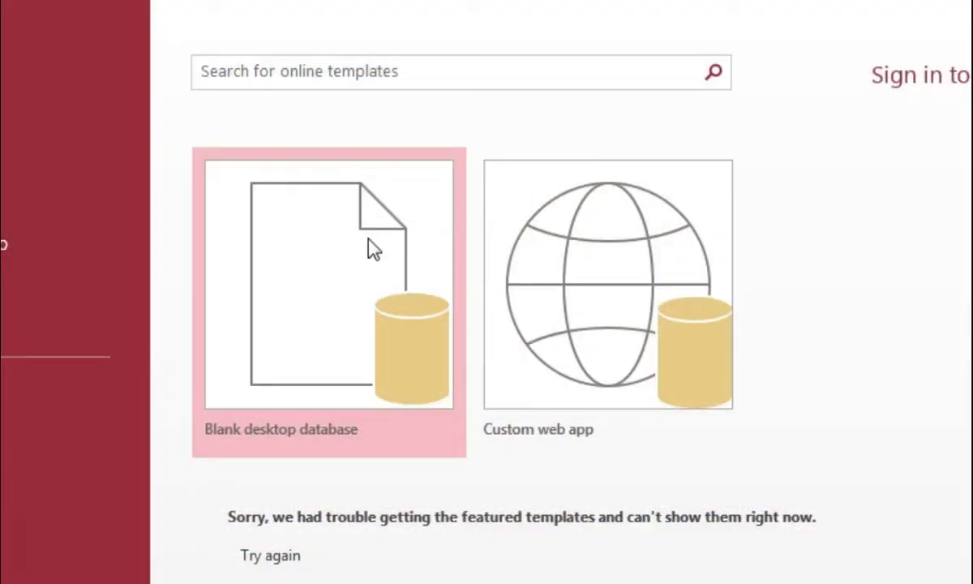
left_click(711, 73)
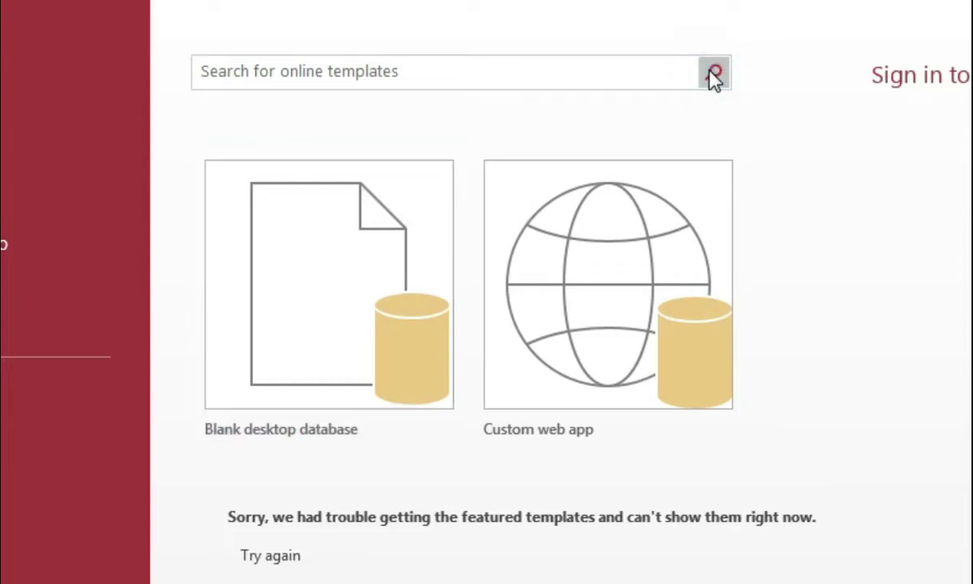
left_click(435, 70)
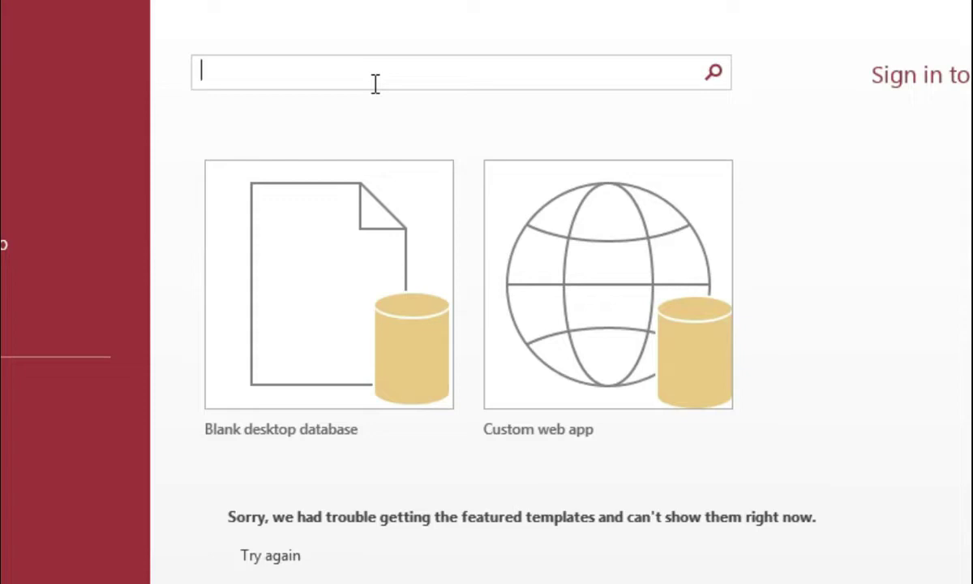
left_click(349, 336)
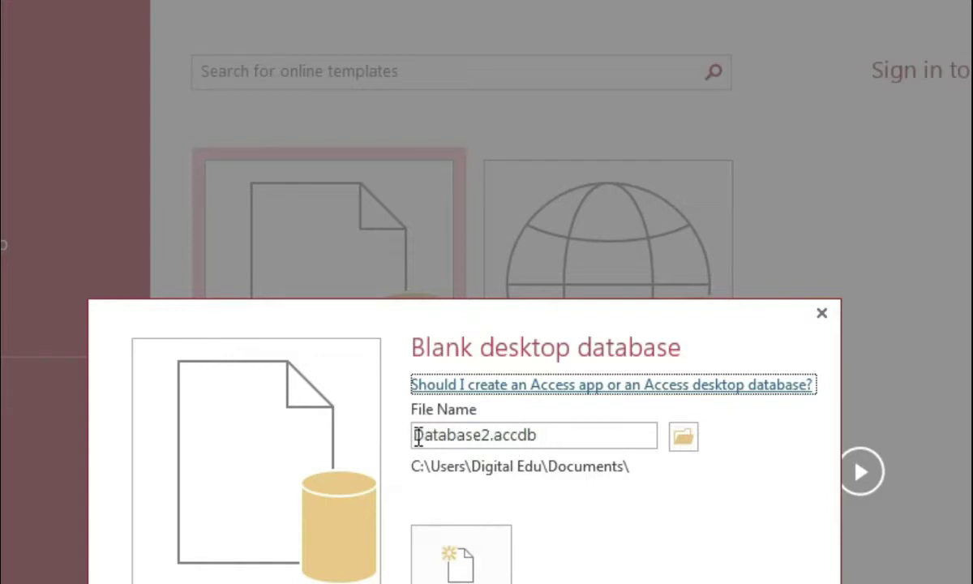
Step: Name the database 'Digital Computer Center', set its location to the Desktop, and create it
left_click_drag(415, 435, 490, 436)
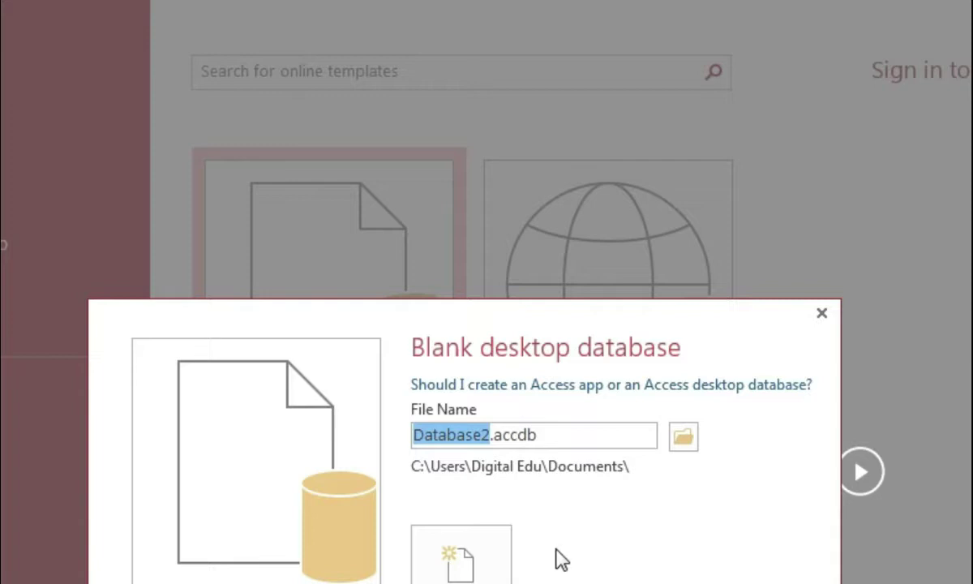
type("Digital Computer Center")
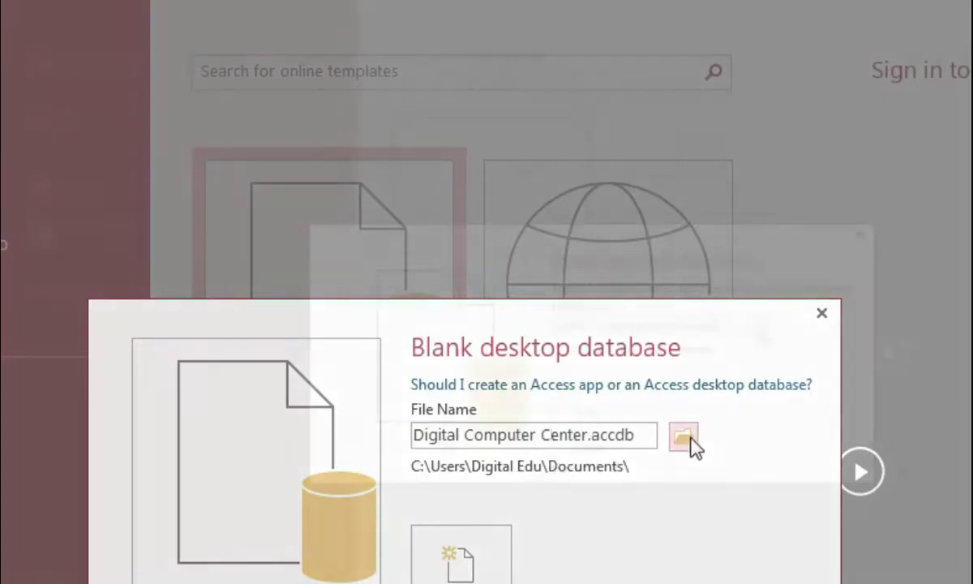
left_click(683, 436)
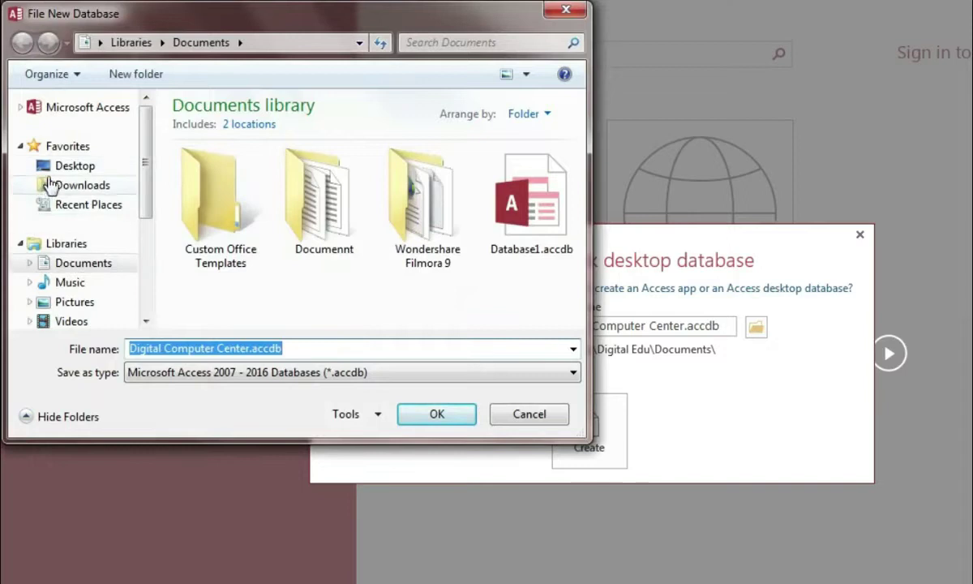
left_click(84, 168)
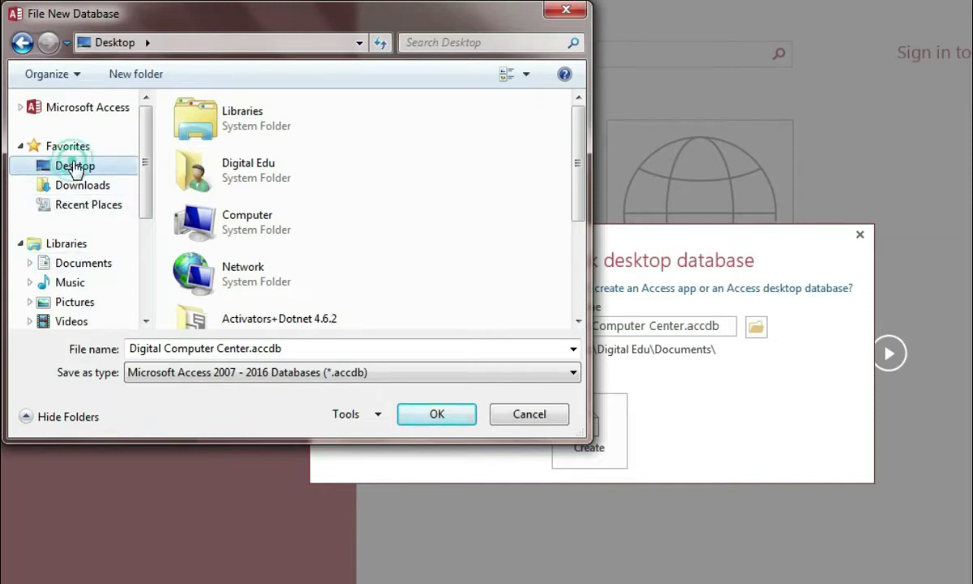
left_click(418, 415)
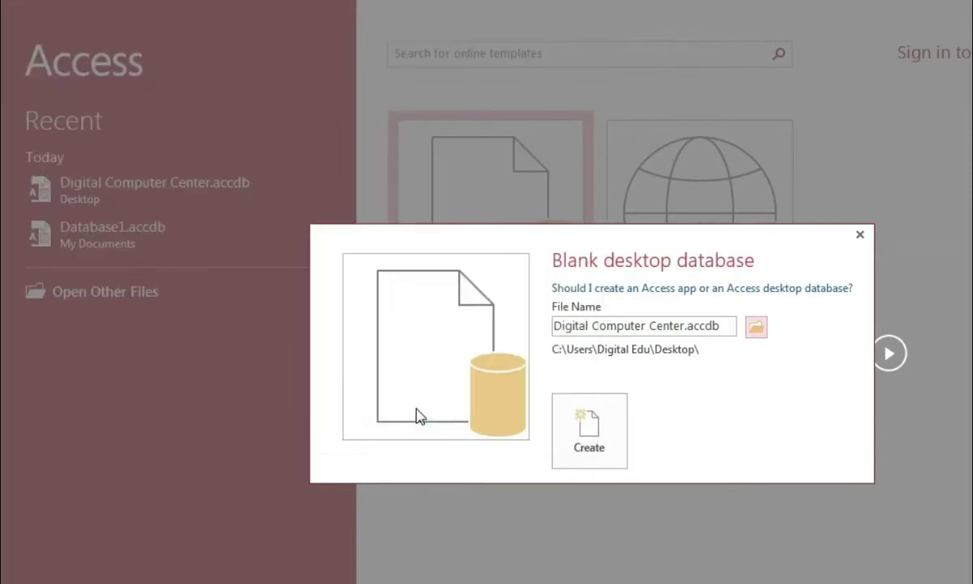
left_click(598, 449)
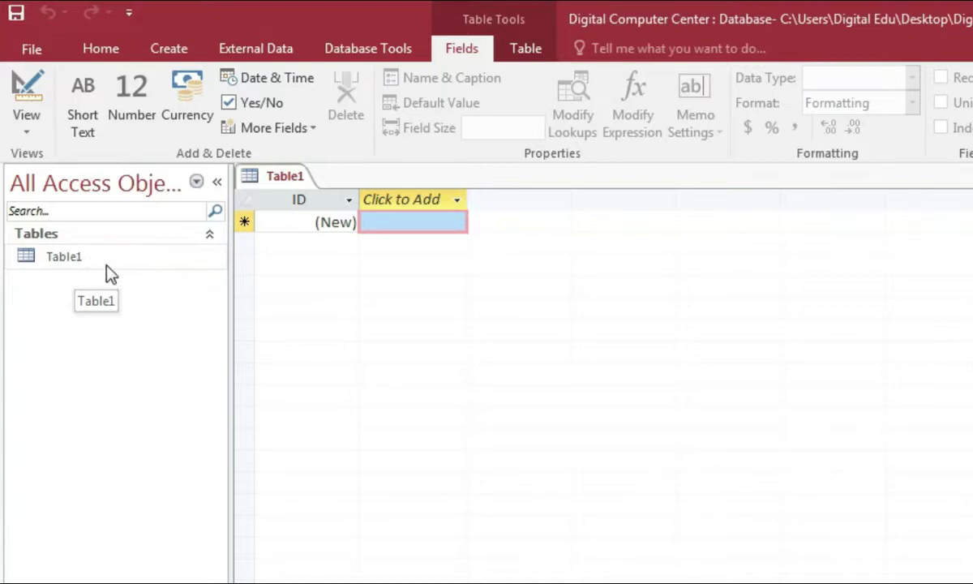
Step: Switch Table1 to Design view, saving it as 'Student Profile'
left_click(27, 132)
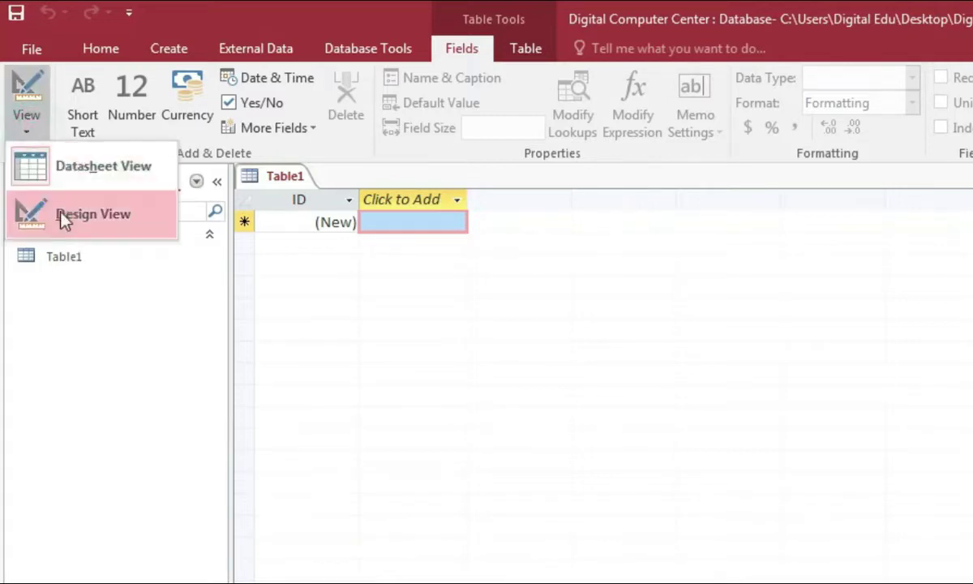
left_click(82, 325)
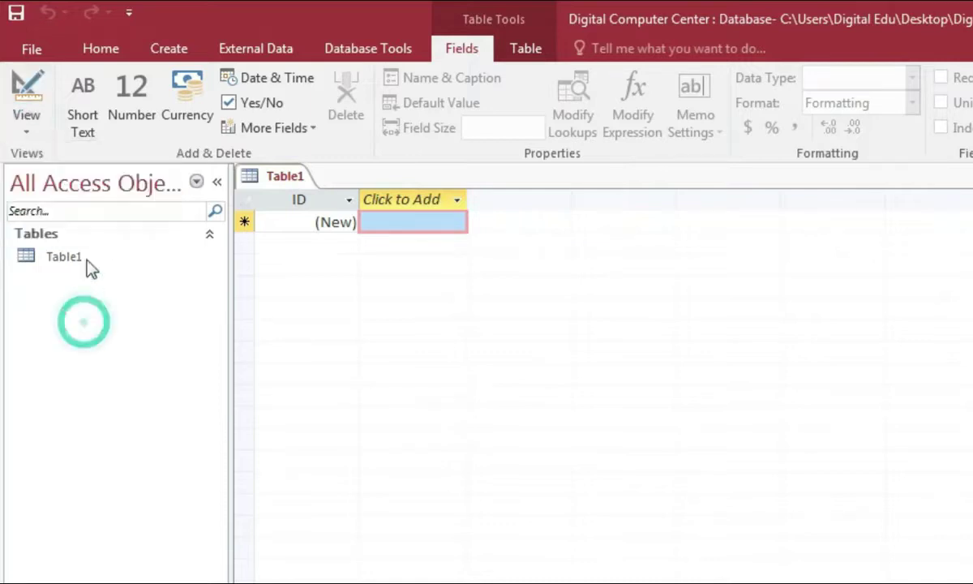
right_click(81, 256)
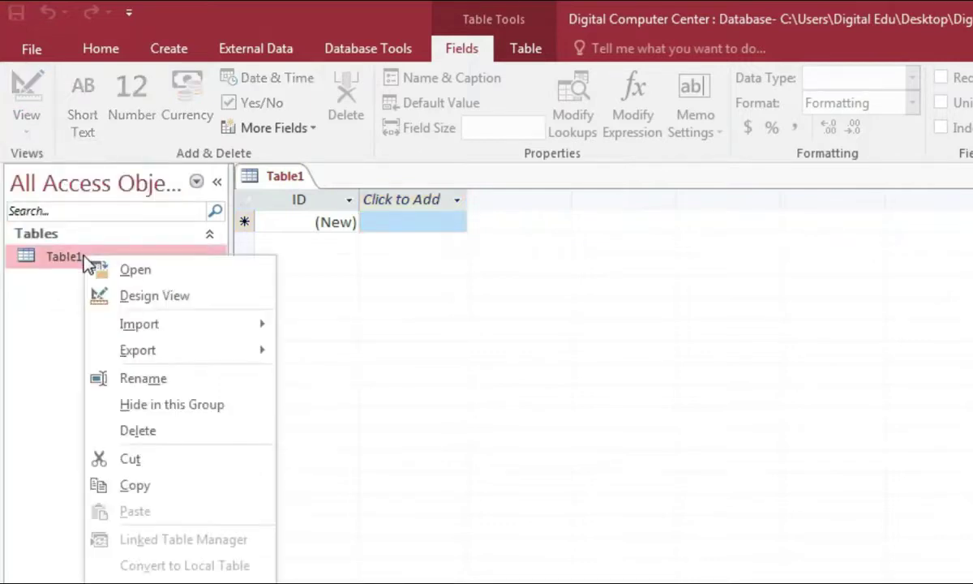
left_click(35, 312)
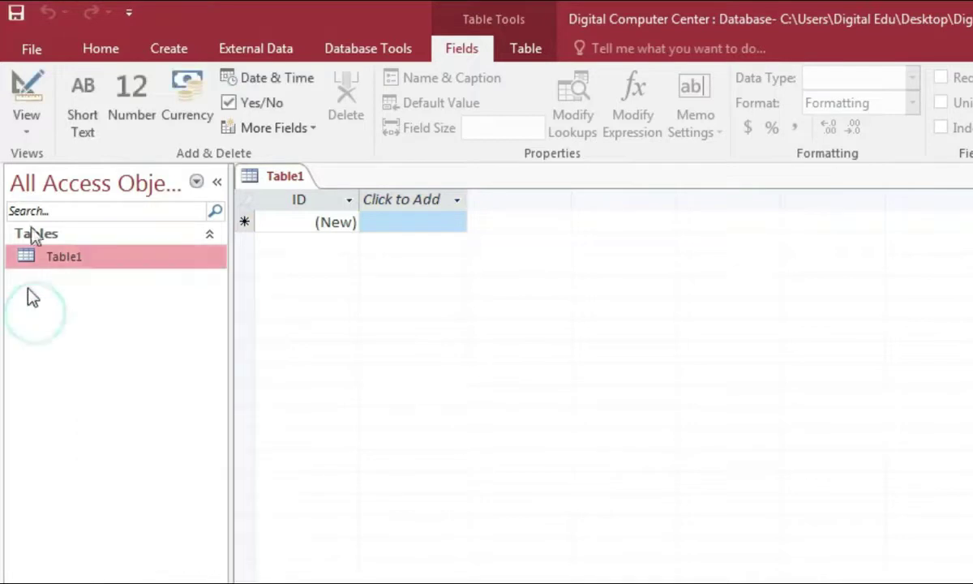
left_click(28, 133)
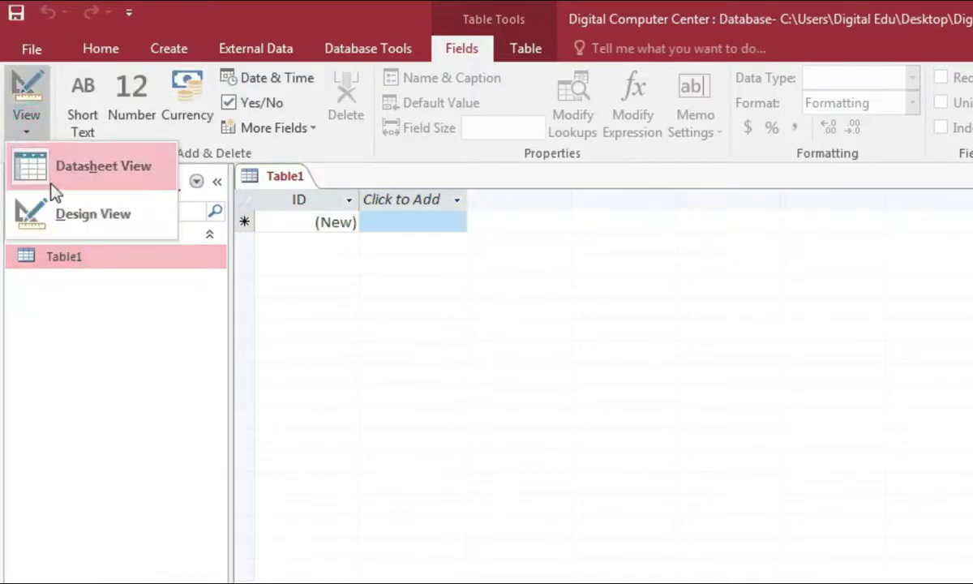
left_click(68, 217)
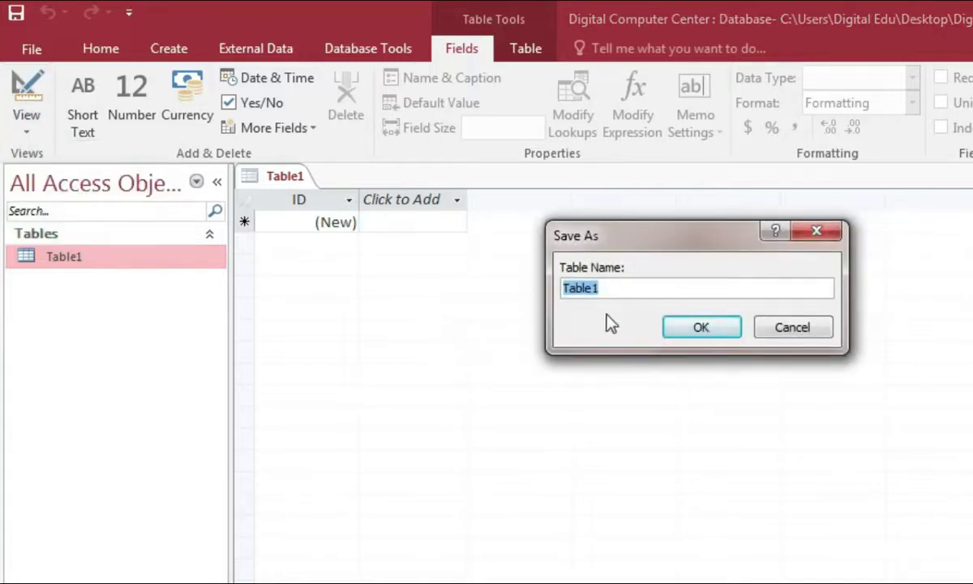
left_click_drag(640, 225, 715, 204)
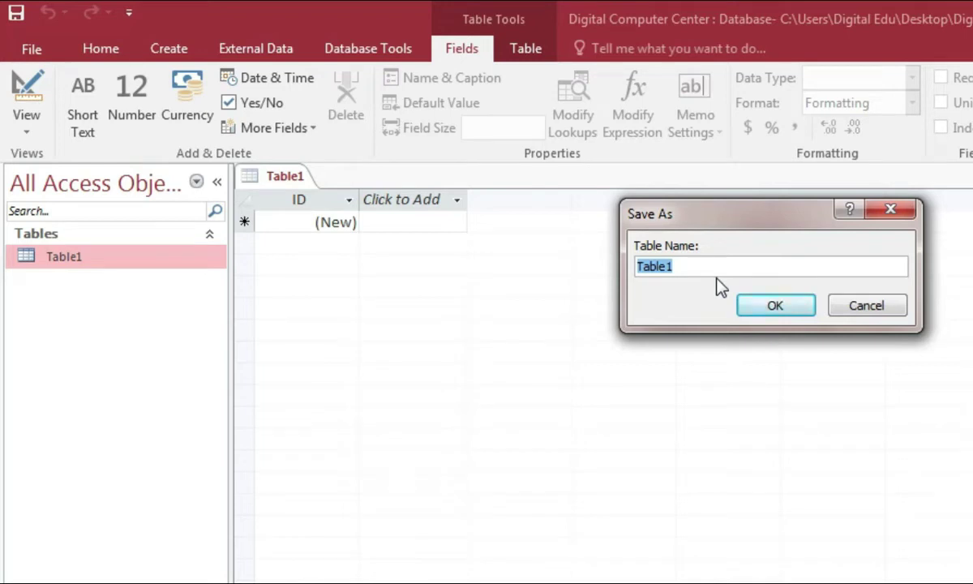
type("Student Profile")
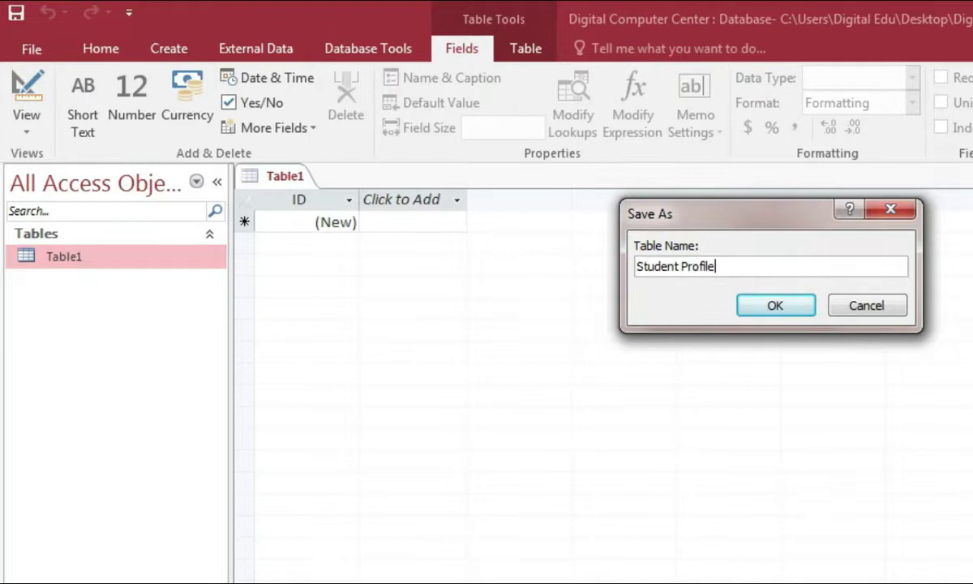
left_click(773, 306)
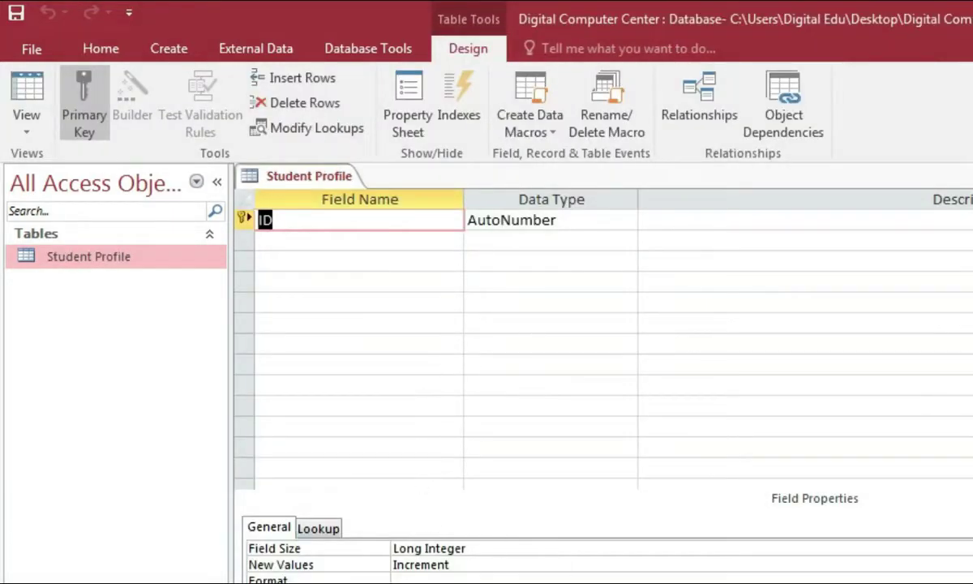
Step: Rename ID to Admission Roll and add Student Name, Father's Name, Mother's Name and Date of Admission fields
left_click(332, 222)
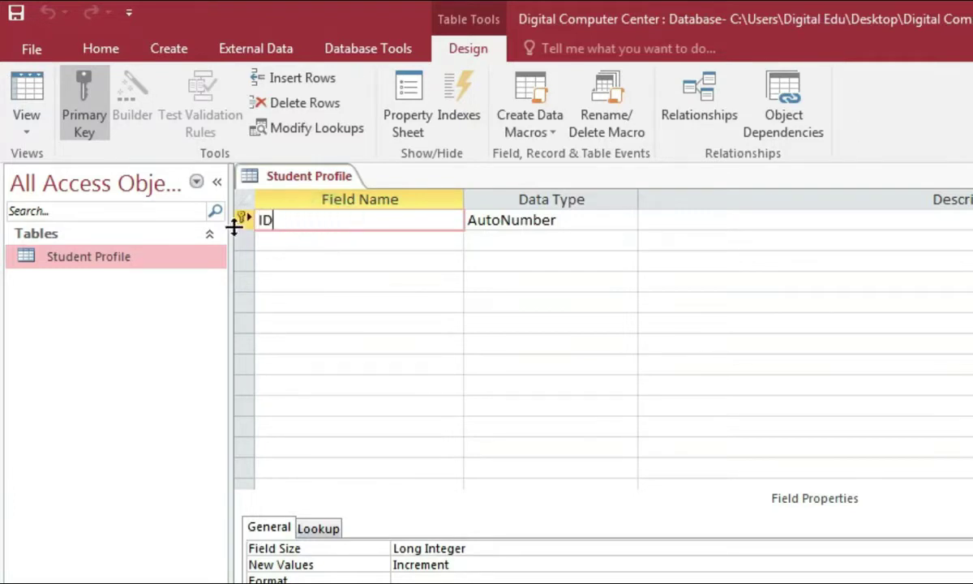
key("BackSpace")
key("BackSpace")
type("Admission Roll")
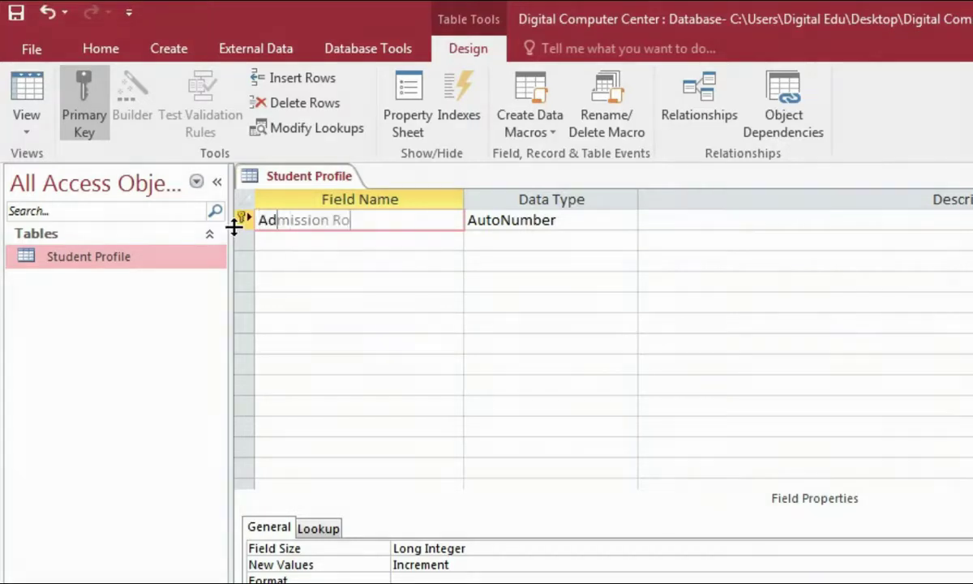
left_click(307, 244)
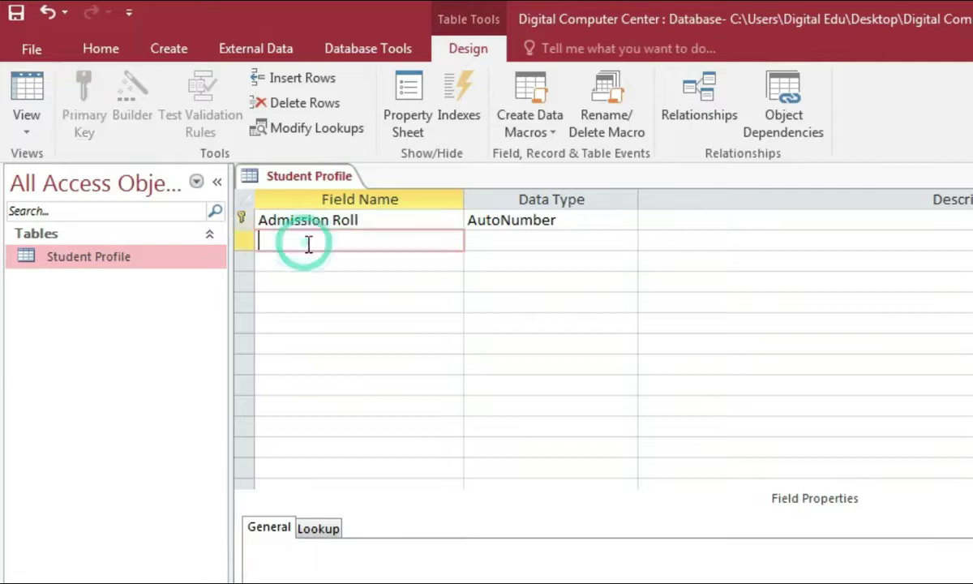
type("Student Name")
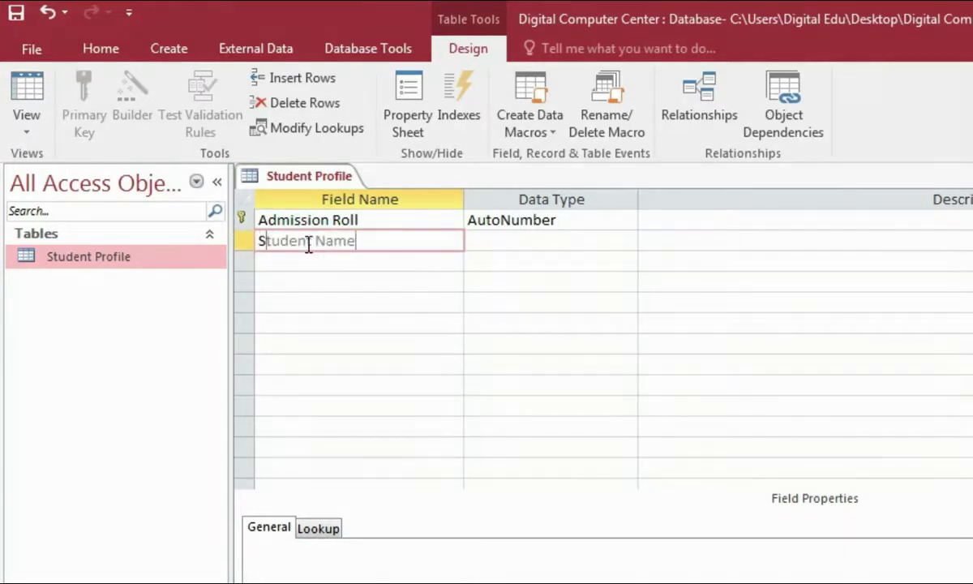
left_click(326, 269)
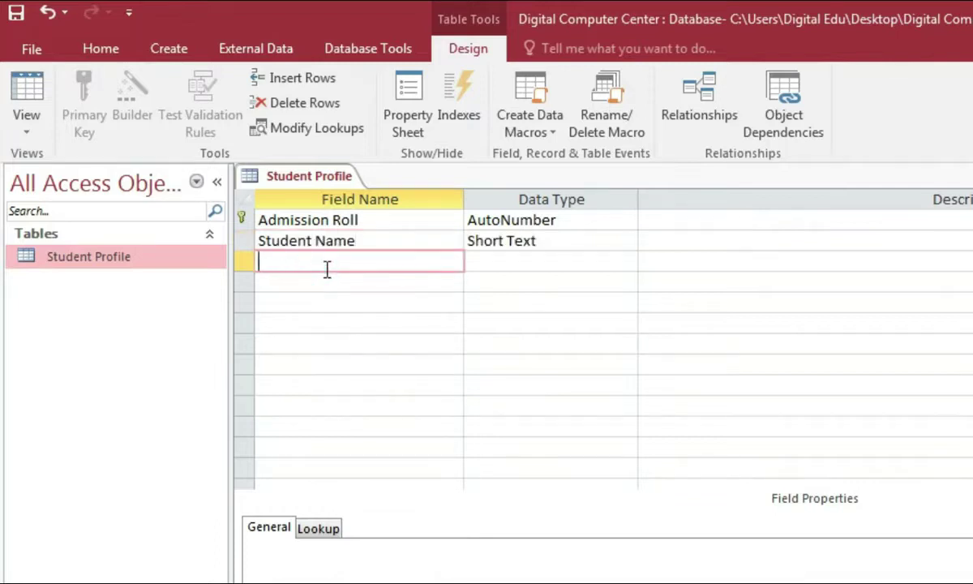
type("Father's Name")
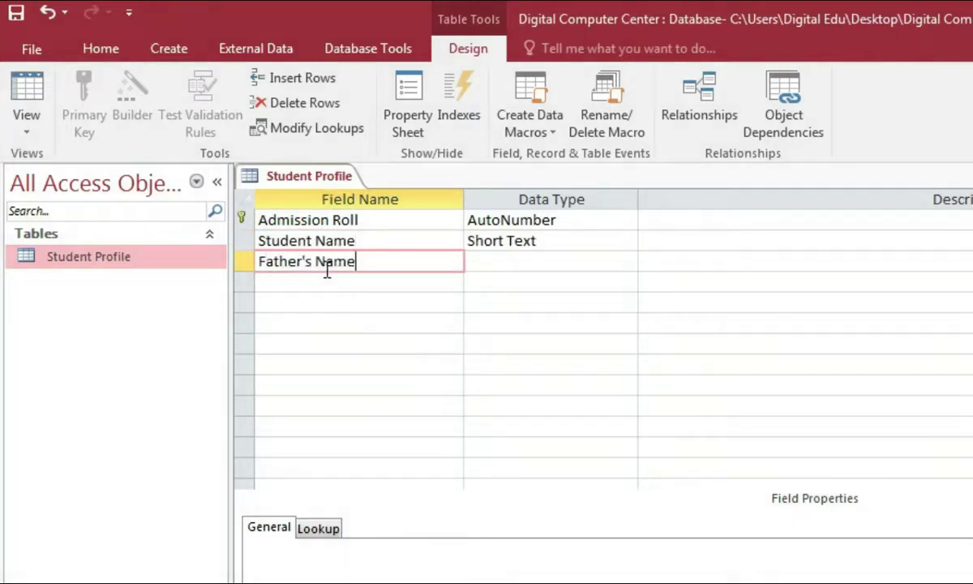
left_click(302, 280)
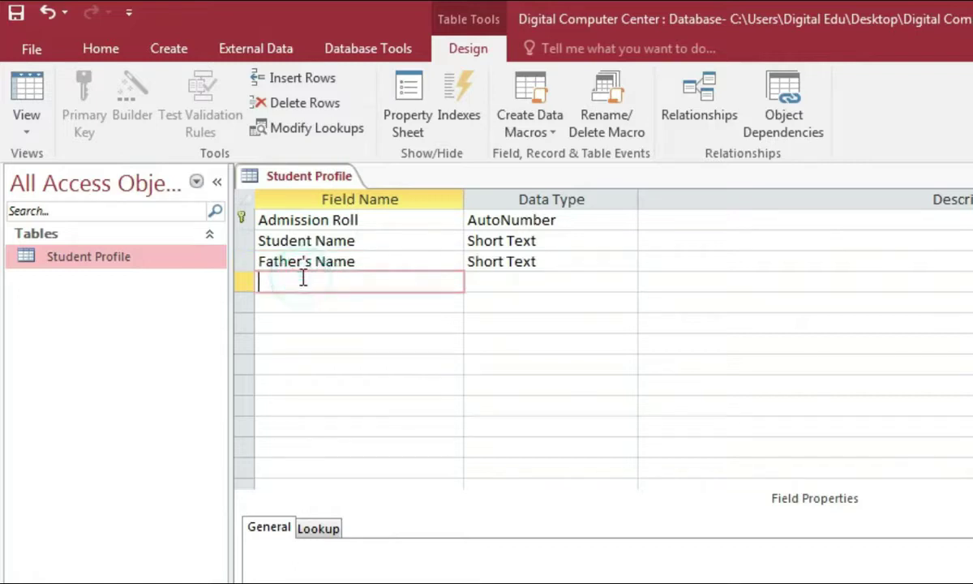
type("Mother's Name")
left_click(326, 300)
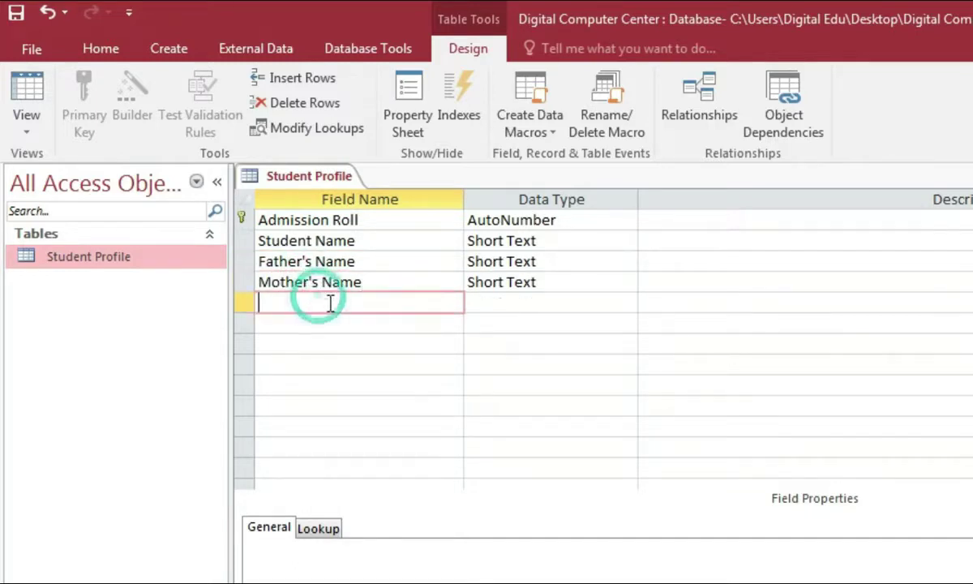
type("Date of Admission")
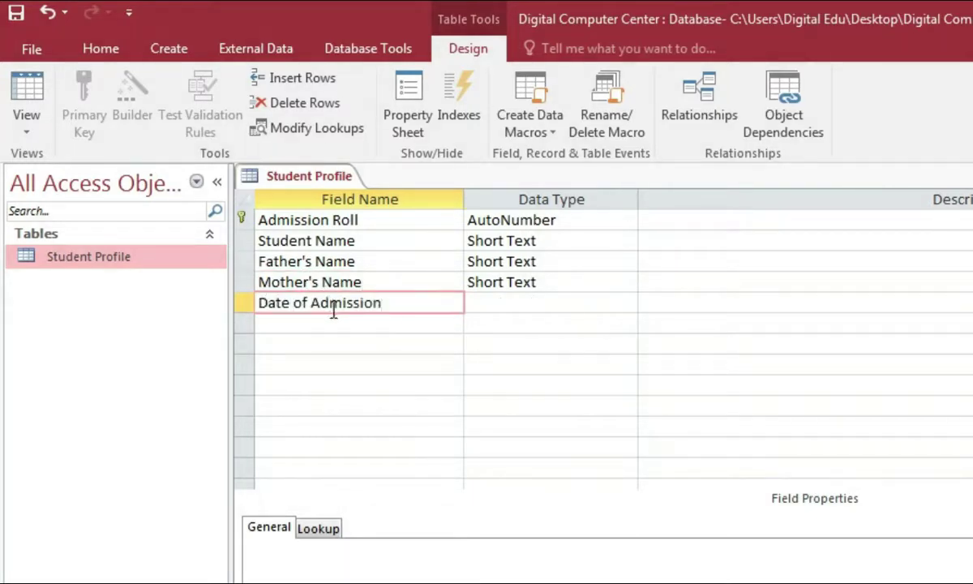
Step: Add the Payble, Paid, Due and Picture fields below Date of Admission
left_click(344, 324)
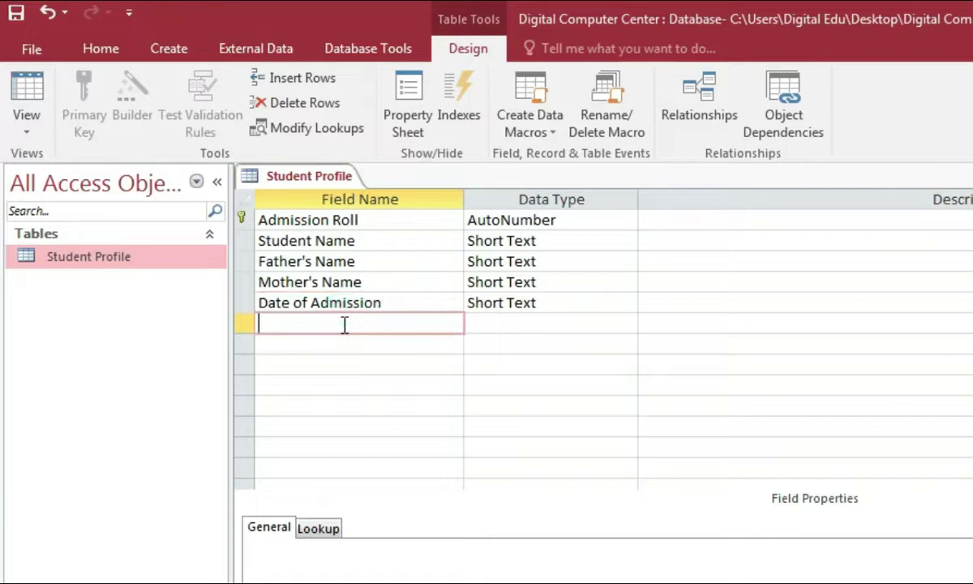
type("Payble")
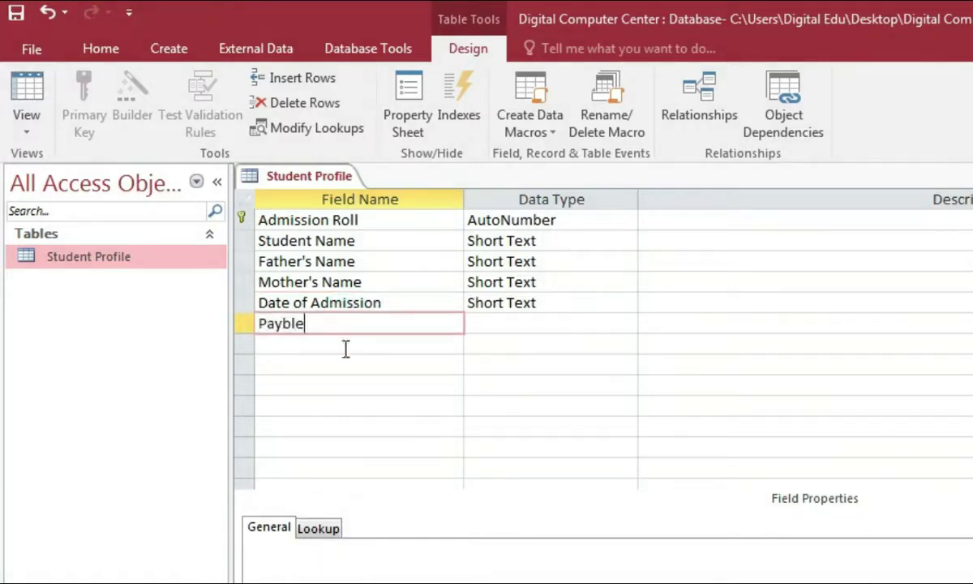
left_click(317, 350)
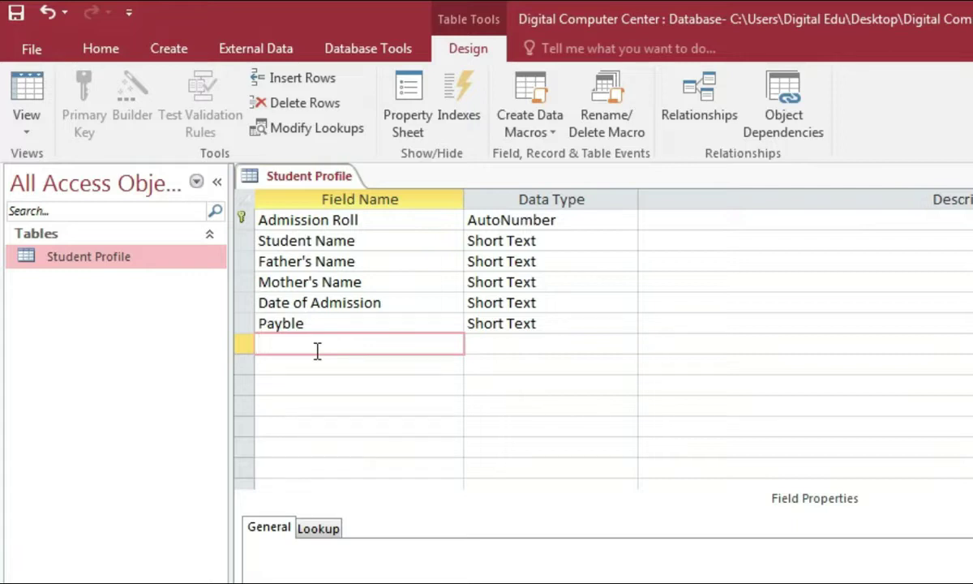
type("Paid")
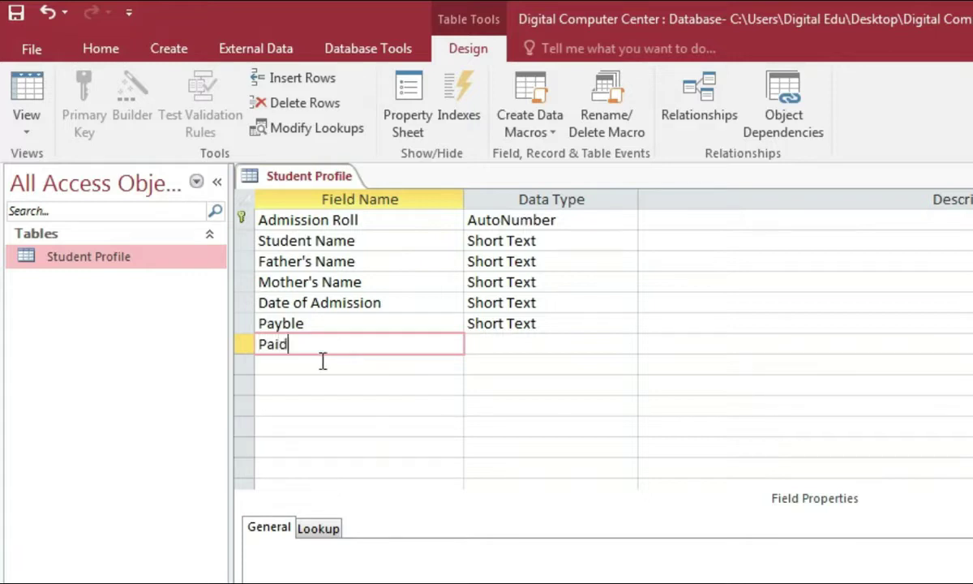
left_click(324, 363)
type("Due")
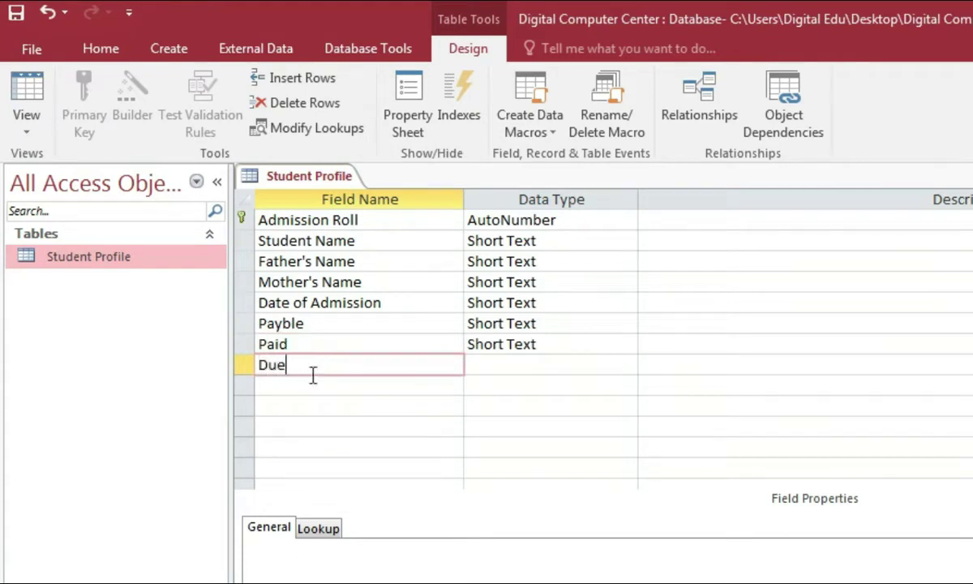
left_click(328, 386)
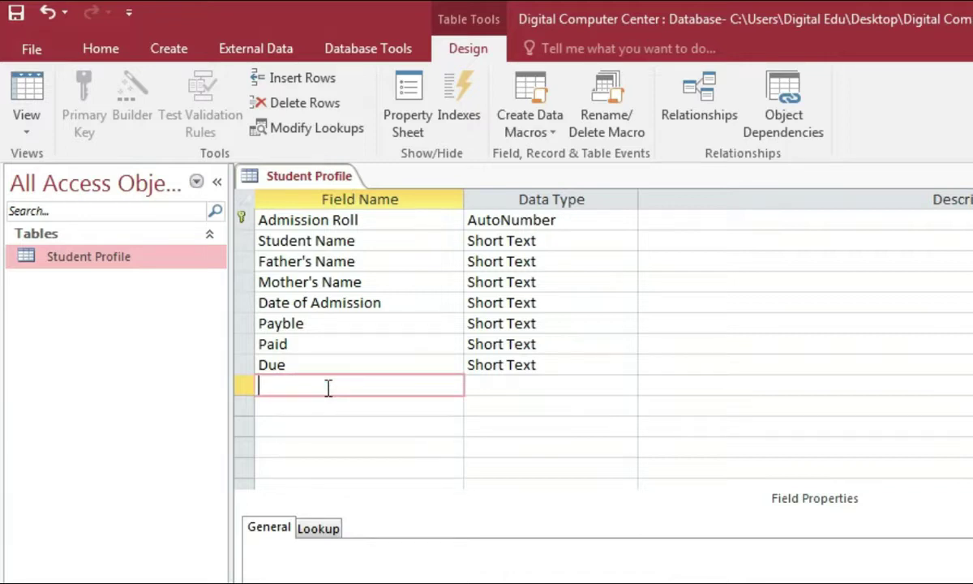
type("Picture")
left_click(482, 405)
Step: Set Admission Roll's data type to Number and Date of Admission's to Date/Time
left_click(337, 390)
left_click(499, 220)
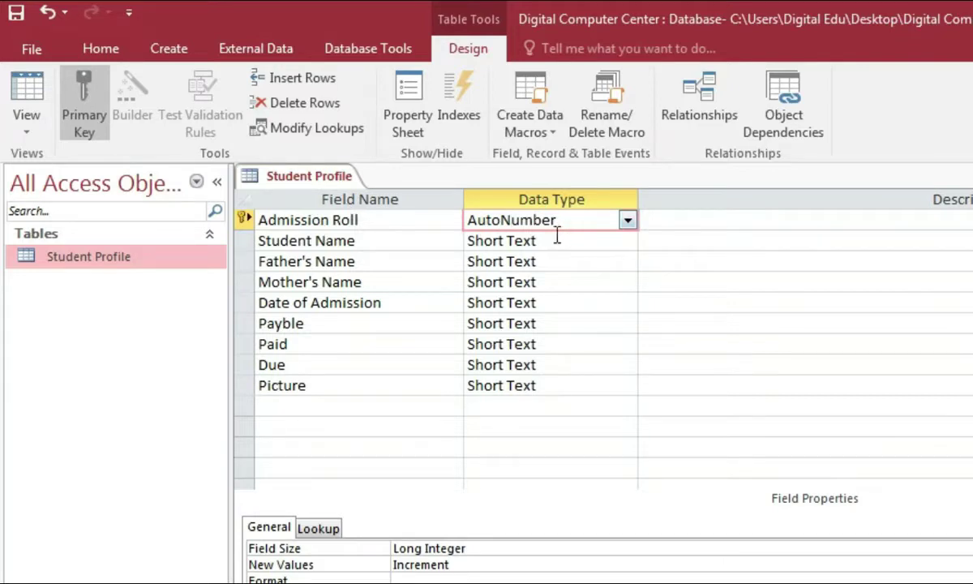
left_click(626, 224)
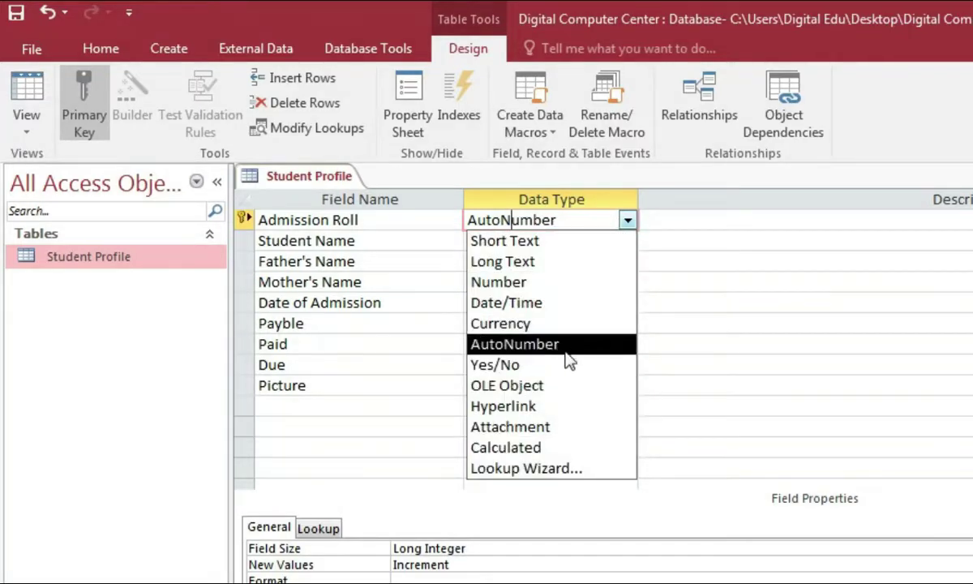
left_click(537, 284)
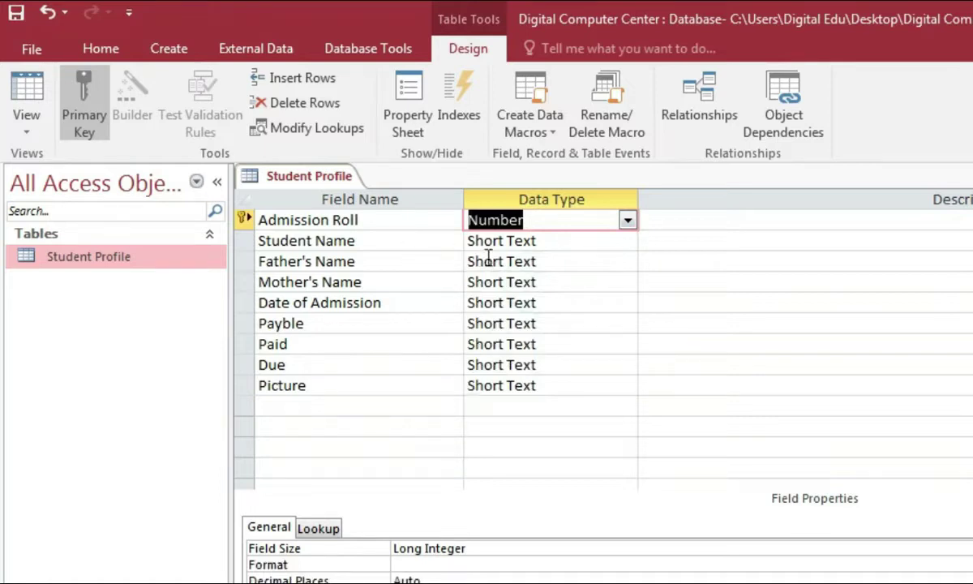
left_click(558, 248)
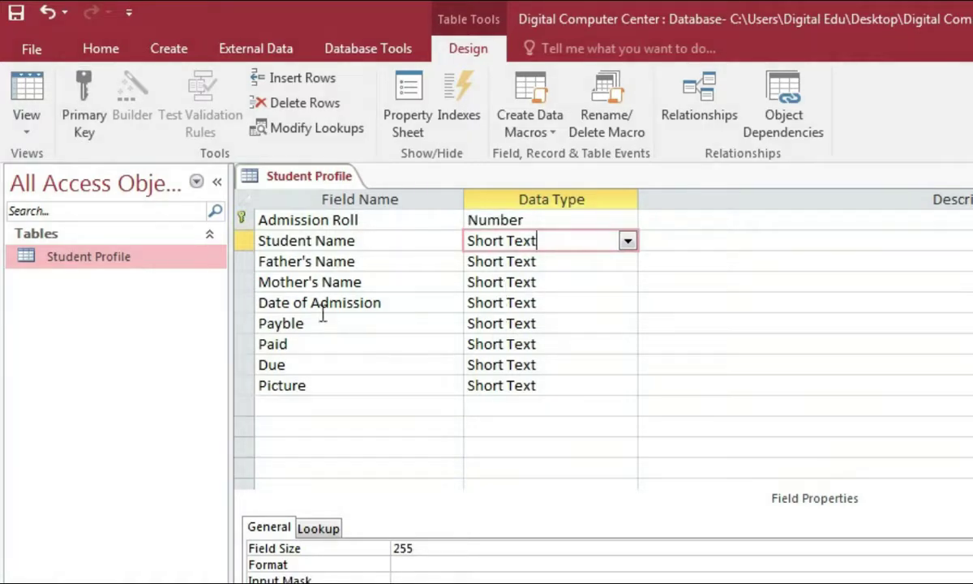
left_click(600, 303)
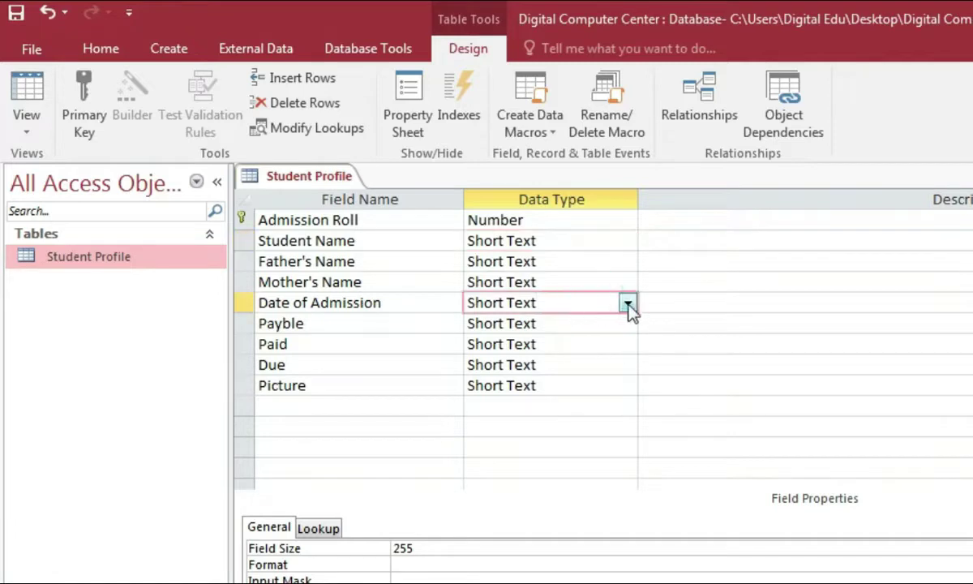
left_click(628, 303)
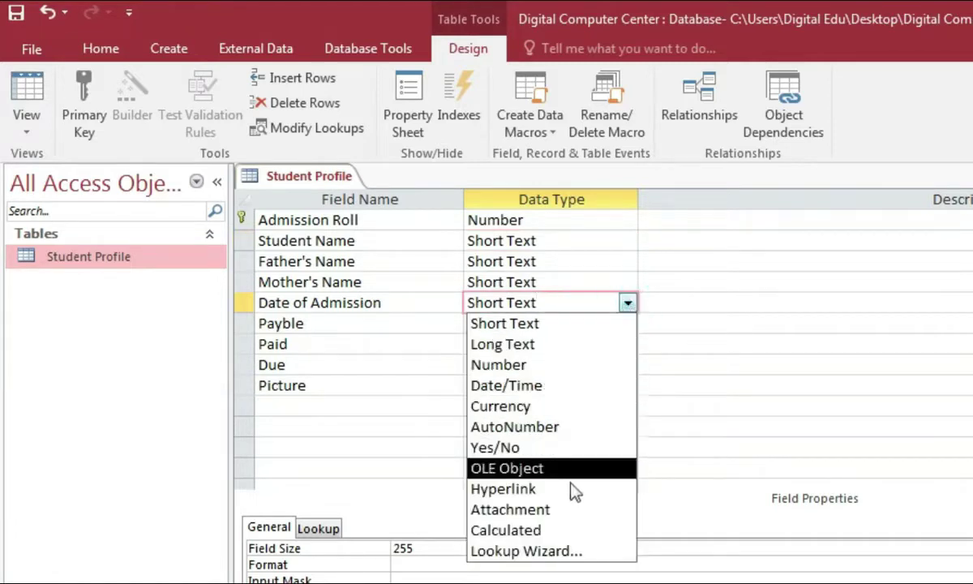
left_click(558, 390)
Step: Give Payble a default value of 2500, then bring up the Due field's data type choices
left_click(522, 328)
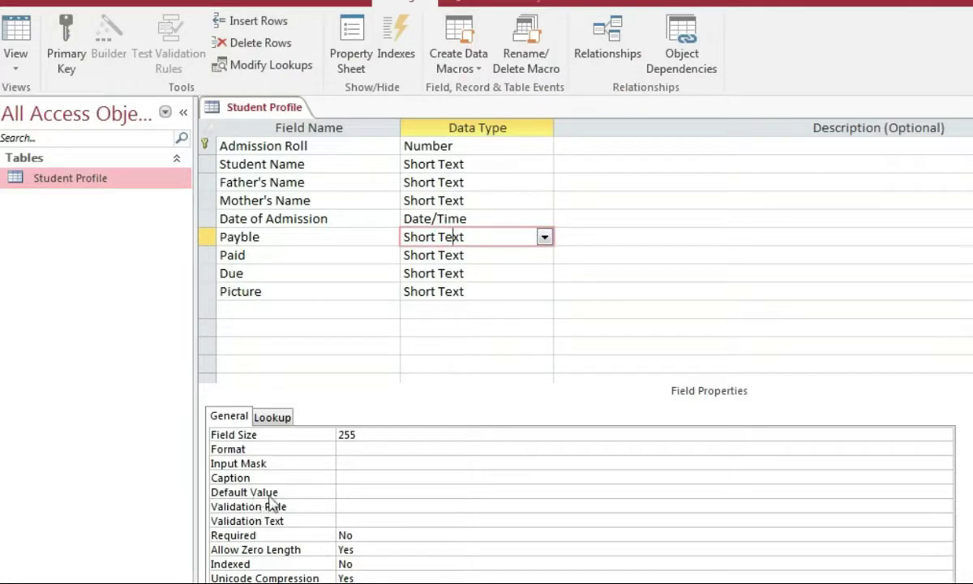
left_click(351, 492)
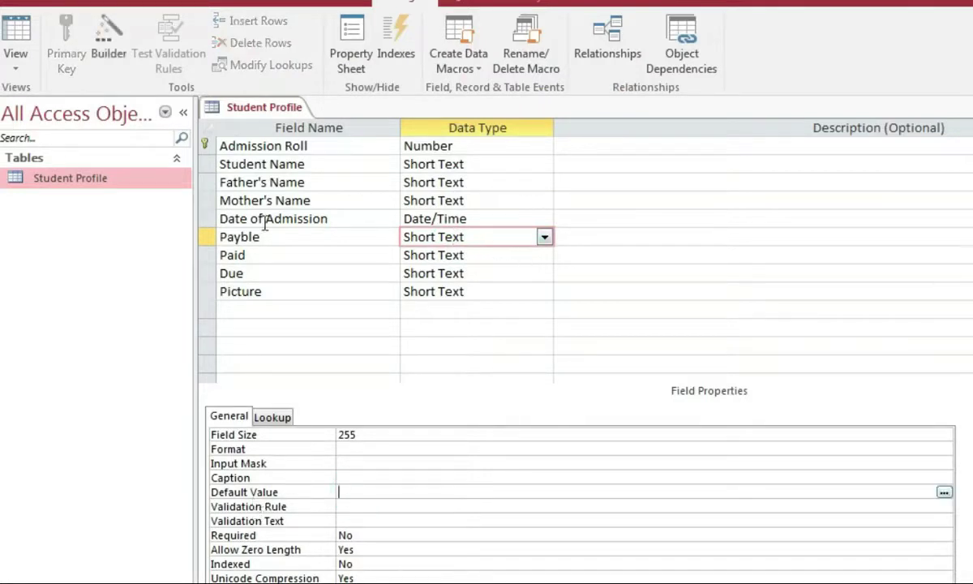
left_click(351, 488)
left_click(471, 256)
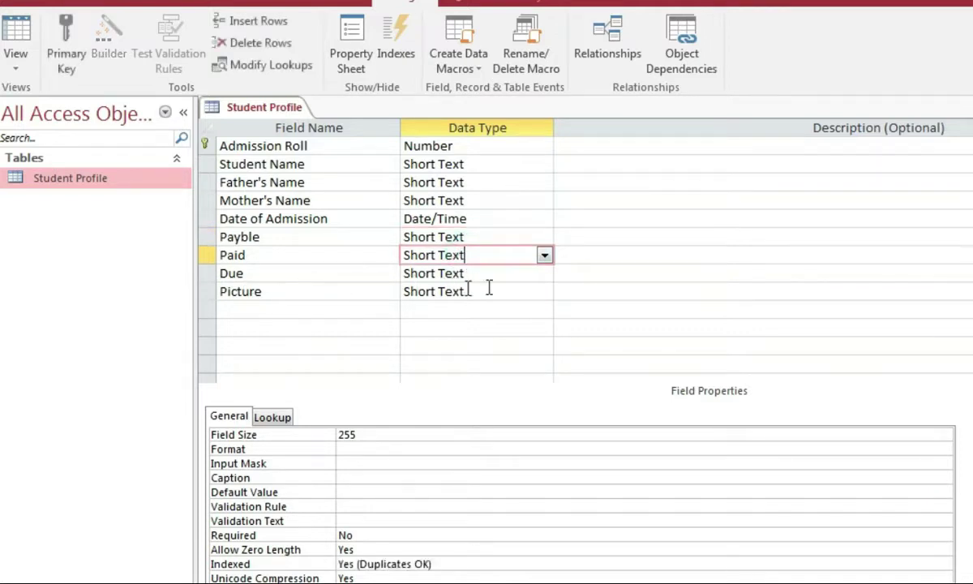
left_click(440, 274)
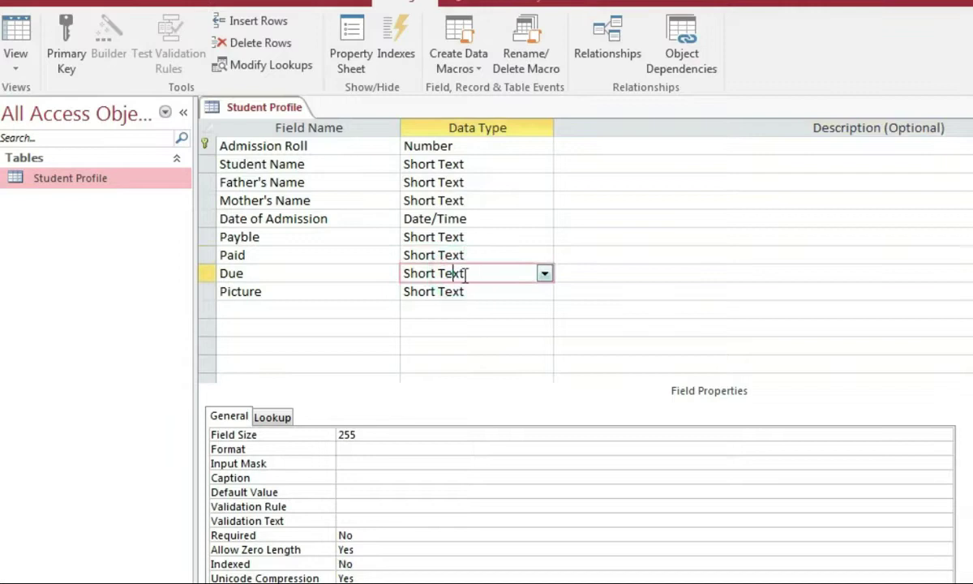
left_click(543, 276)
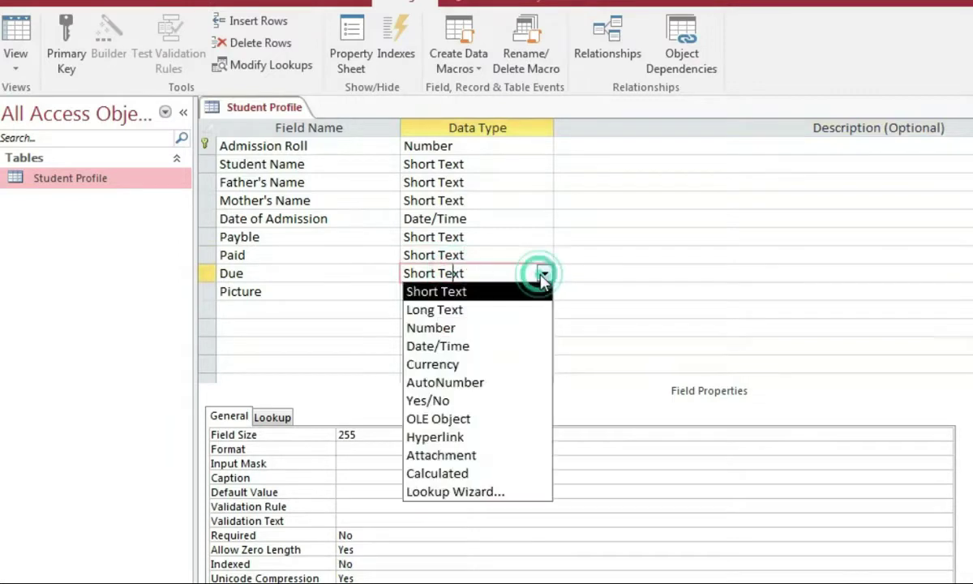
Step: Make Due a Calculated field using the expression [Payble]-[Paid]
left_click(493, 475)
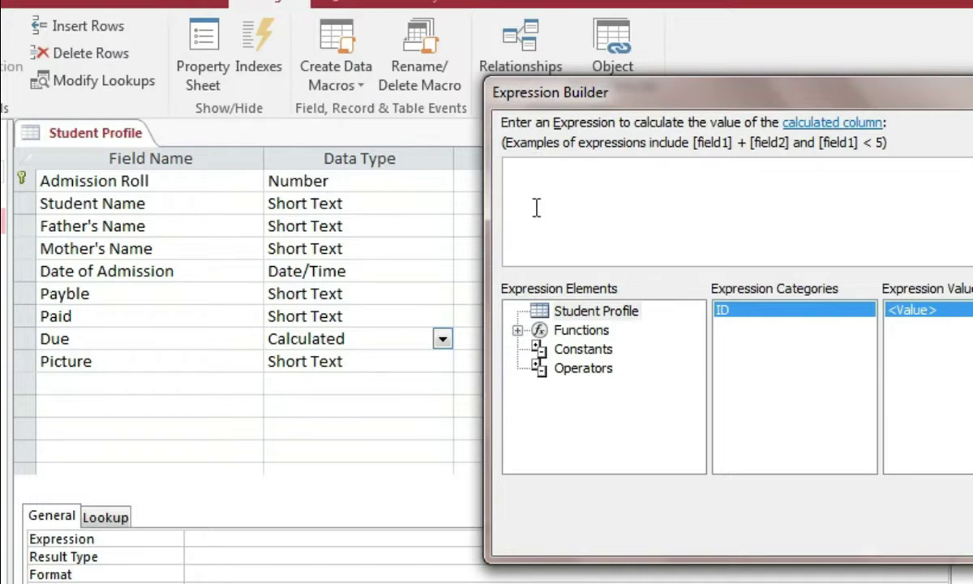
type("[")
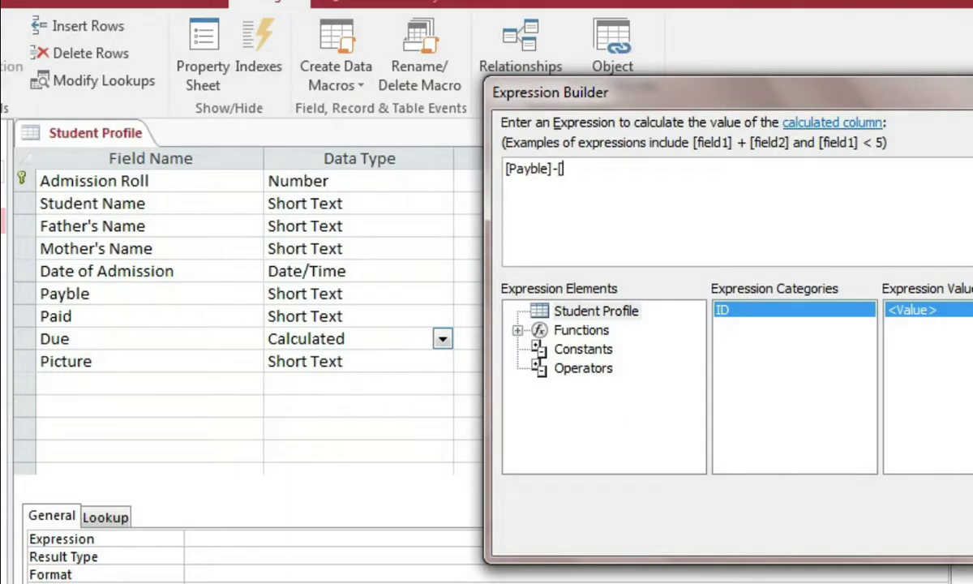
type("Paid")
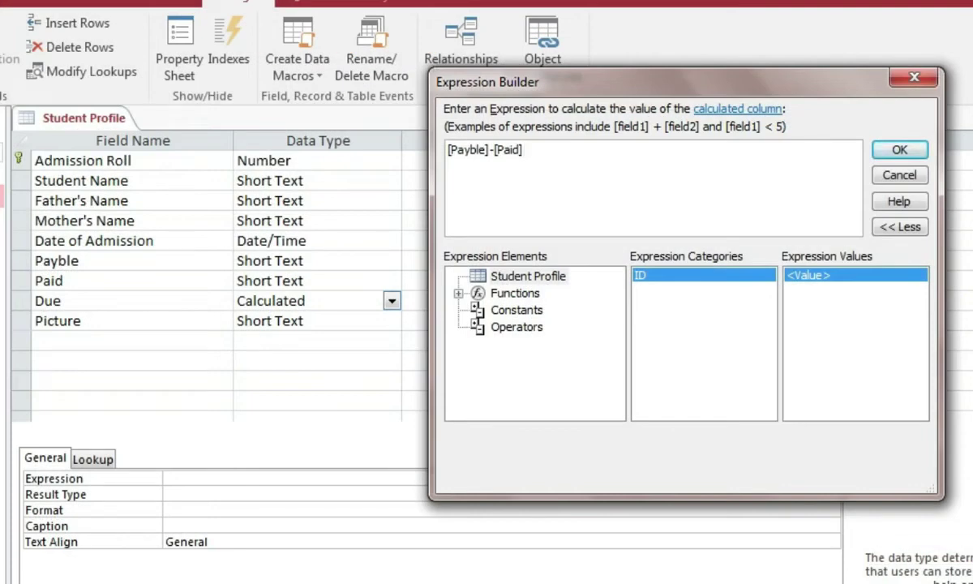
left_click(899, 149)
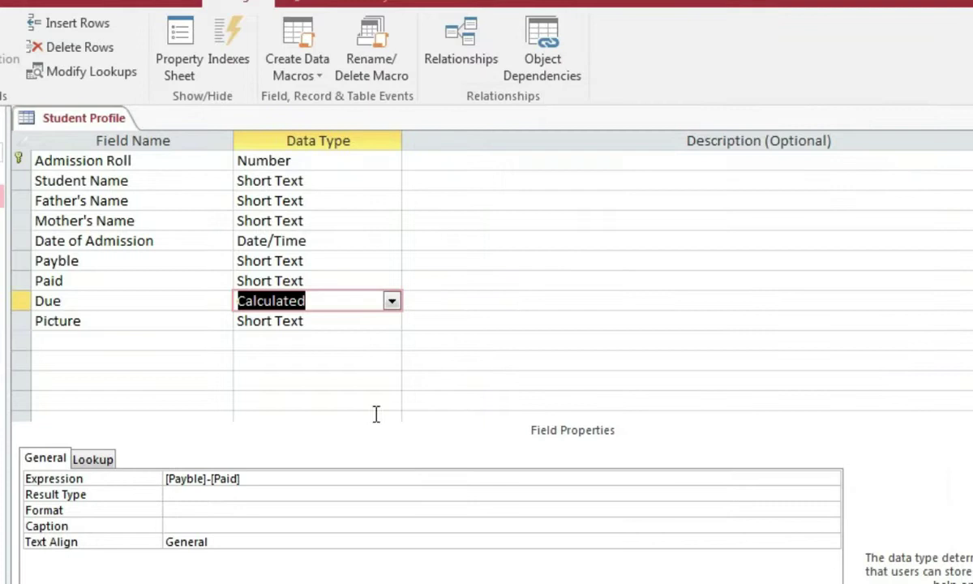
Step: Set Picture's data type to Attachment and save the table design from the File menu
left_click(316, 323)
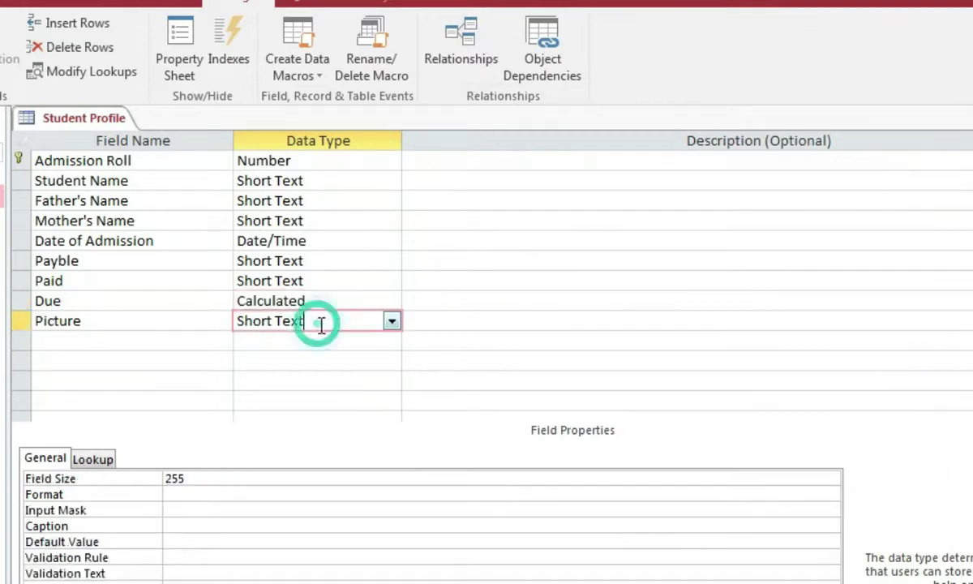
left_click(391, 321)
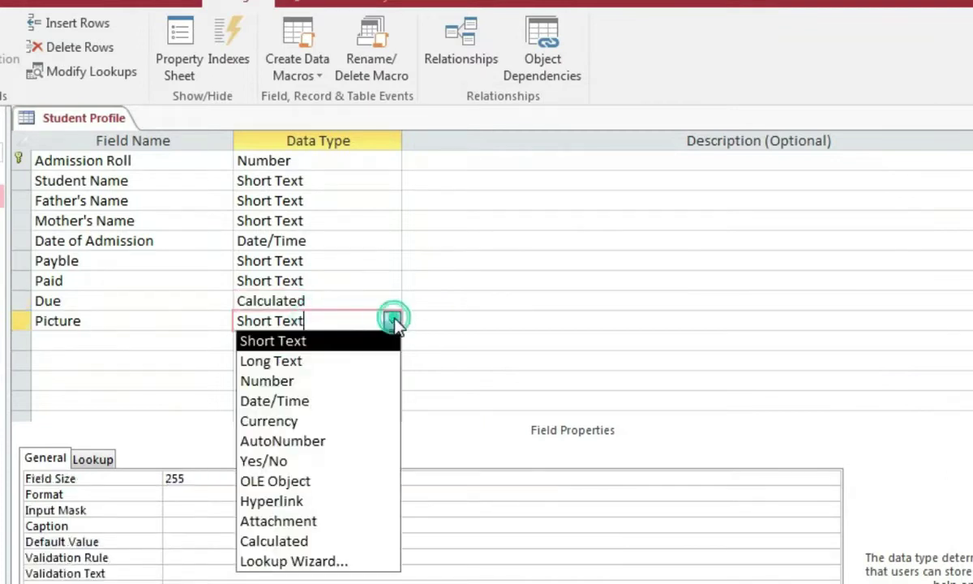
left_click(317, 523)
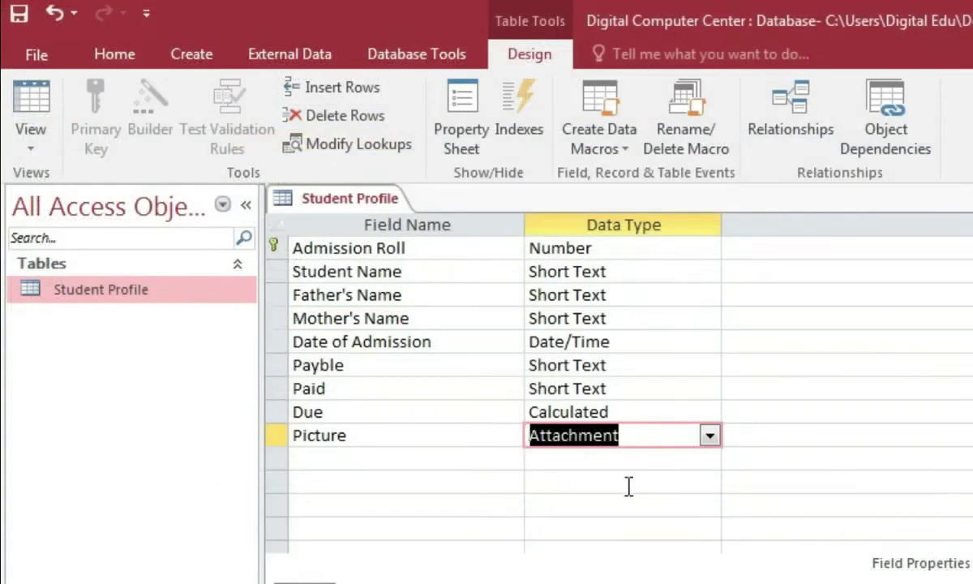
left_click(41, 48)
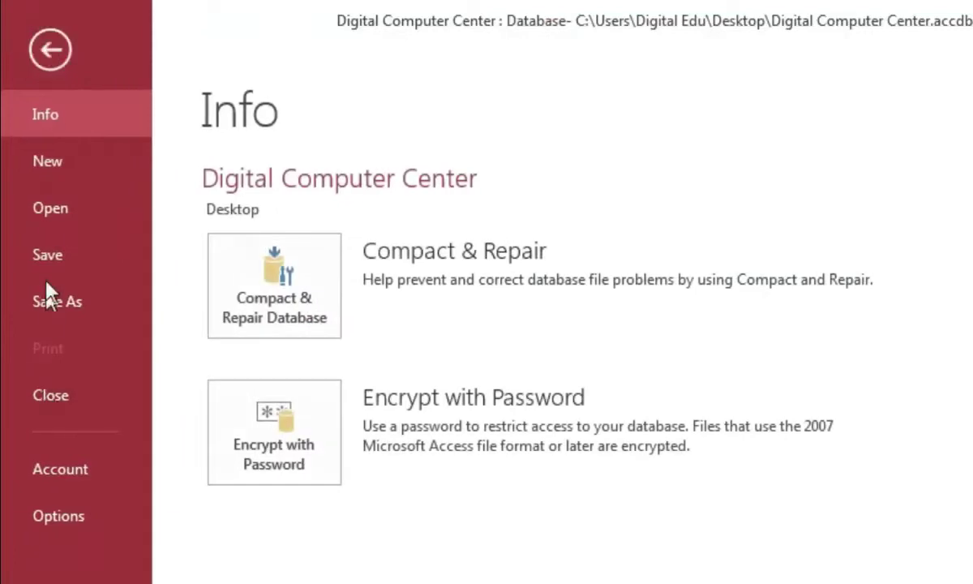
left_click(42, 255)
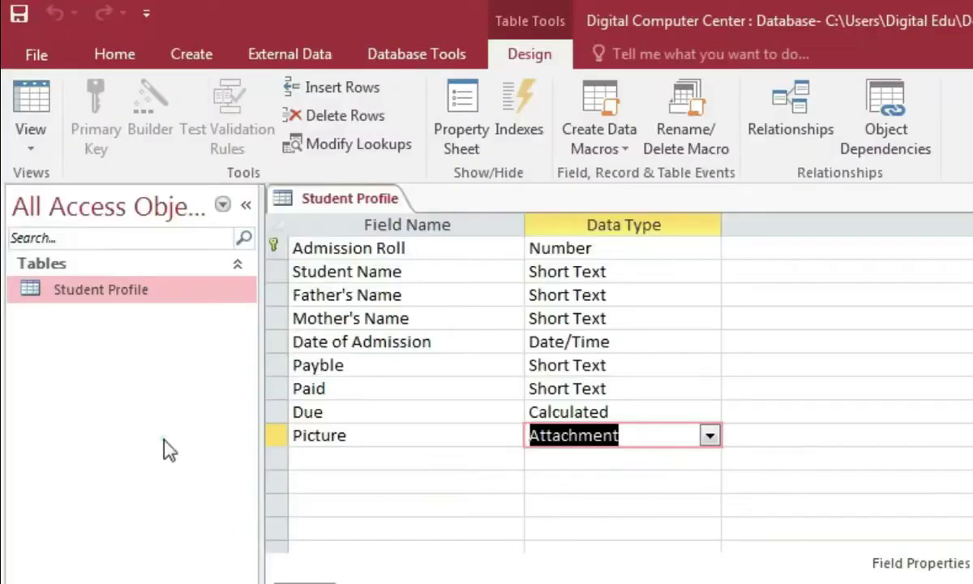
Step: Open Student Profile and enter Admission Roll 231 with the student's, father's and mother's names
double_click(141, 290)
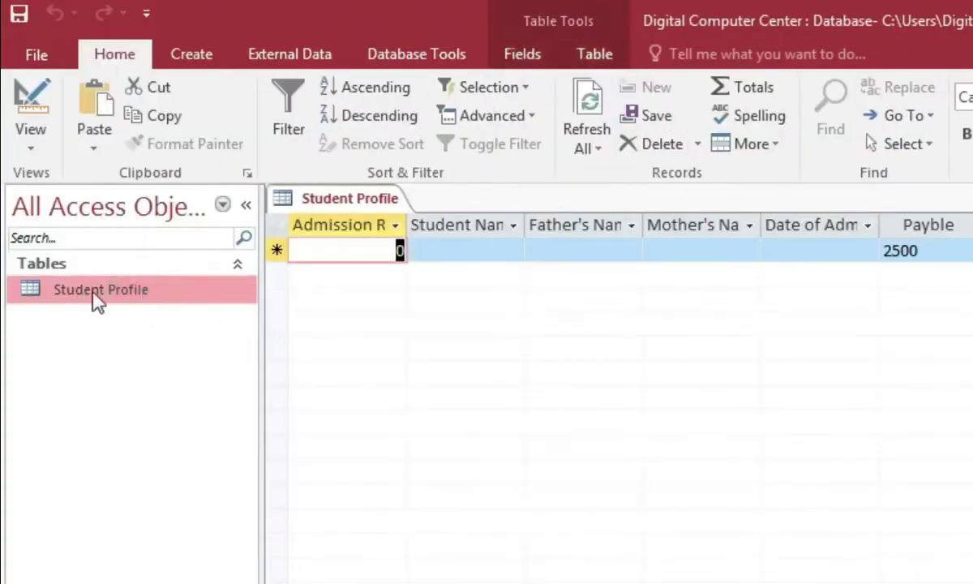
left_click(133, 292)
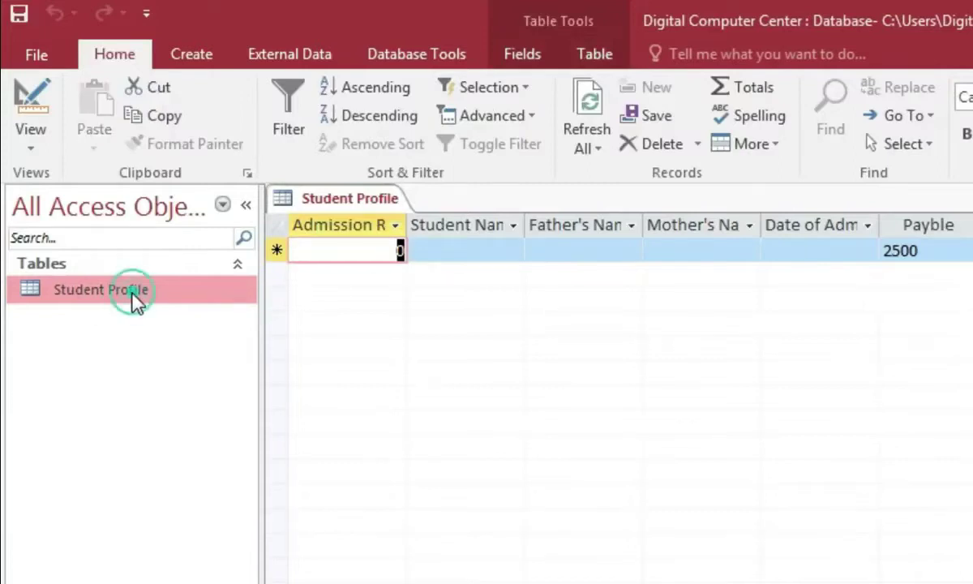
left_click(374, 252)
key("BackSpace")
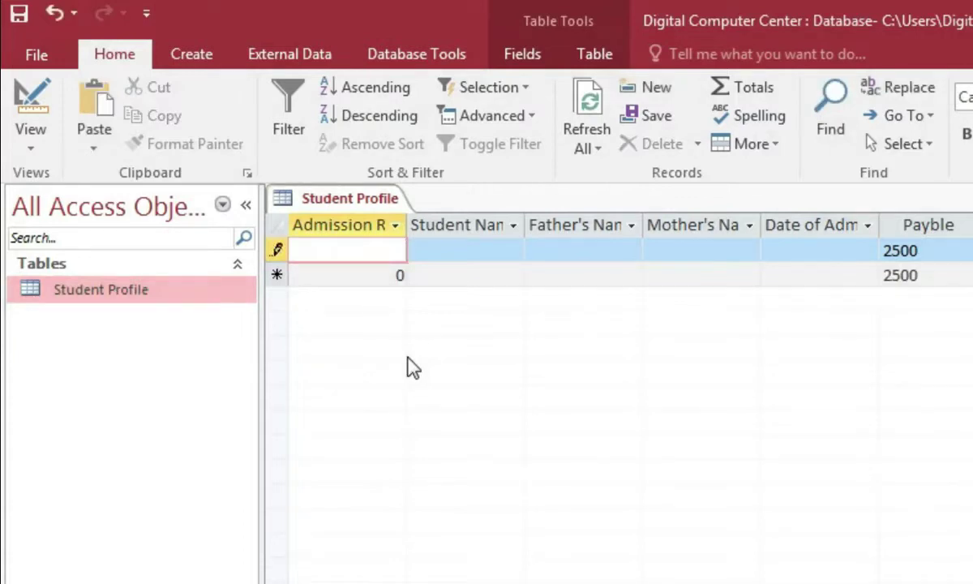
type("231")
left_click(480, 256)
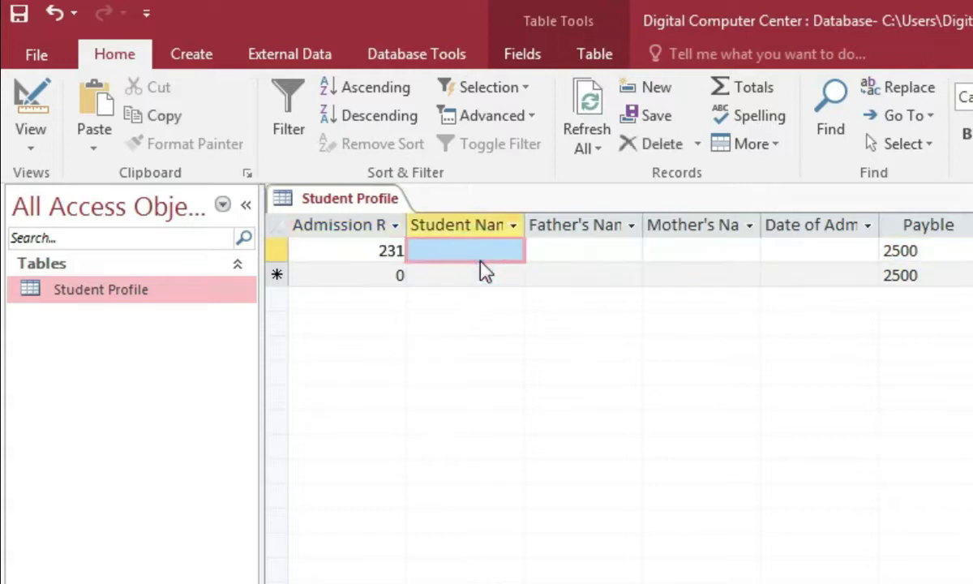
type("Showkat")
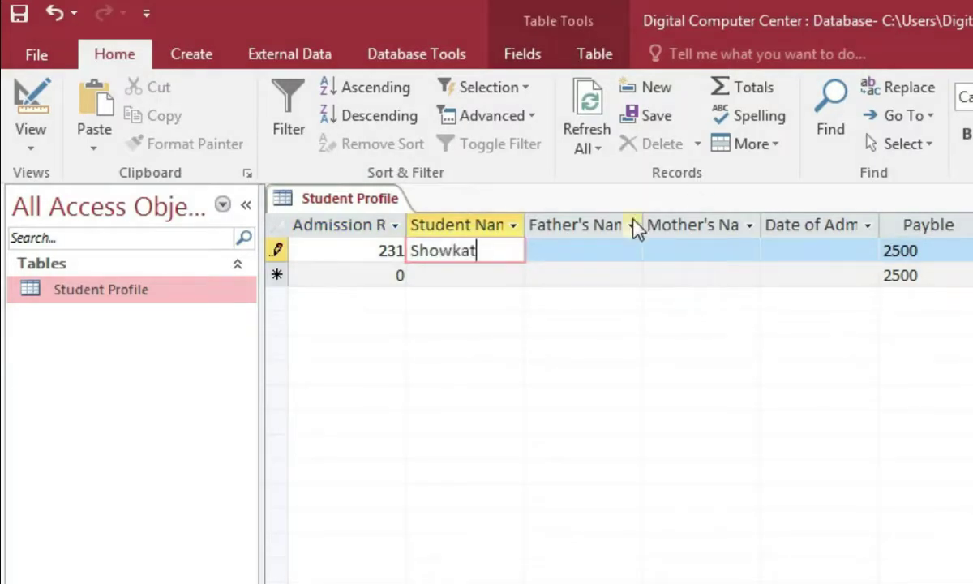
left_click(602, 246)
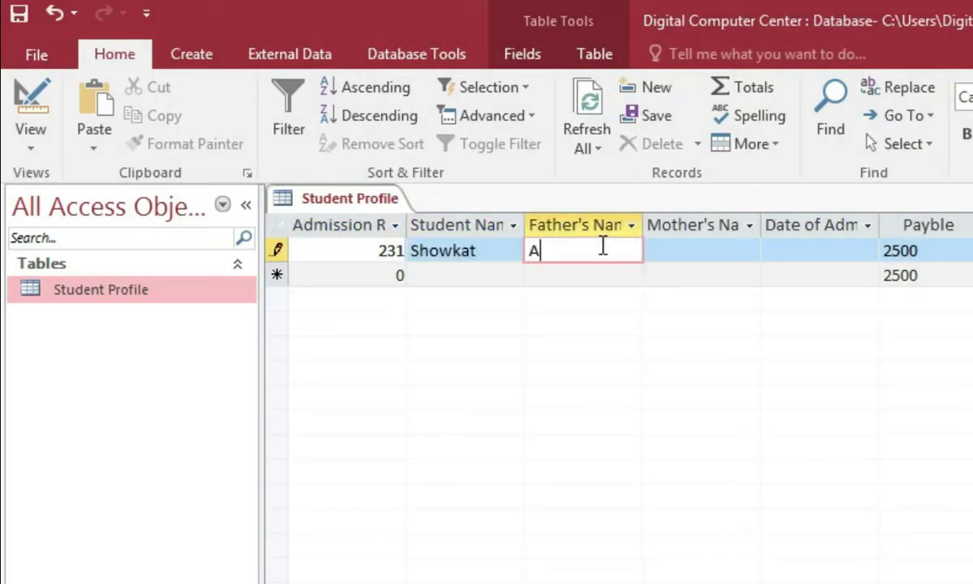
left_click(725, 254)
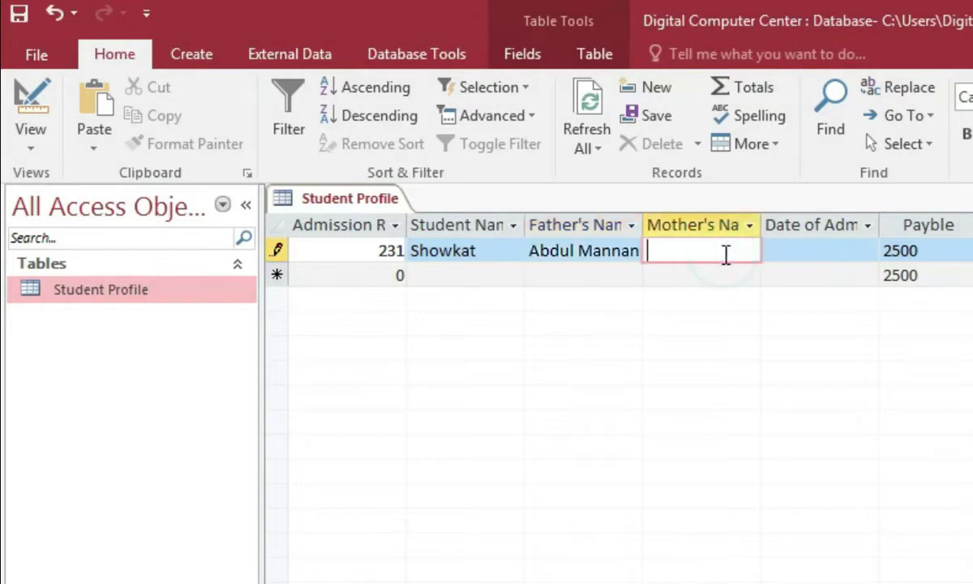
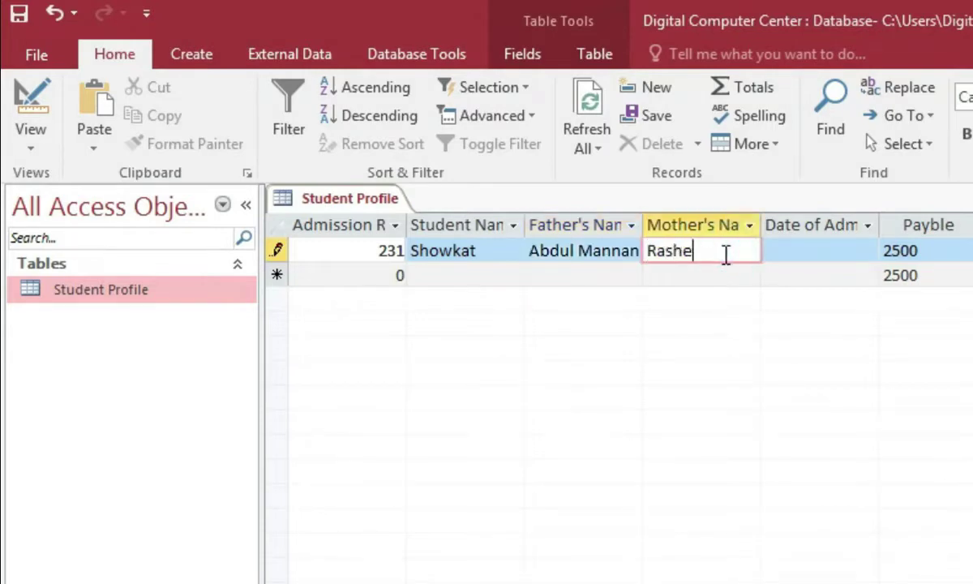
Step: Fill the admission date with today's date, 4/7/2020, from the calendar picker
left_click(829, 254)
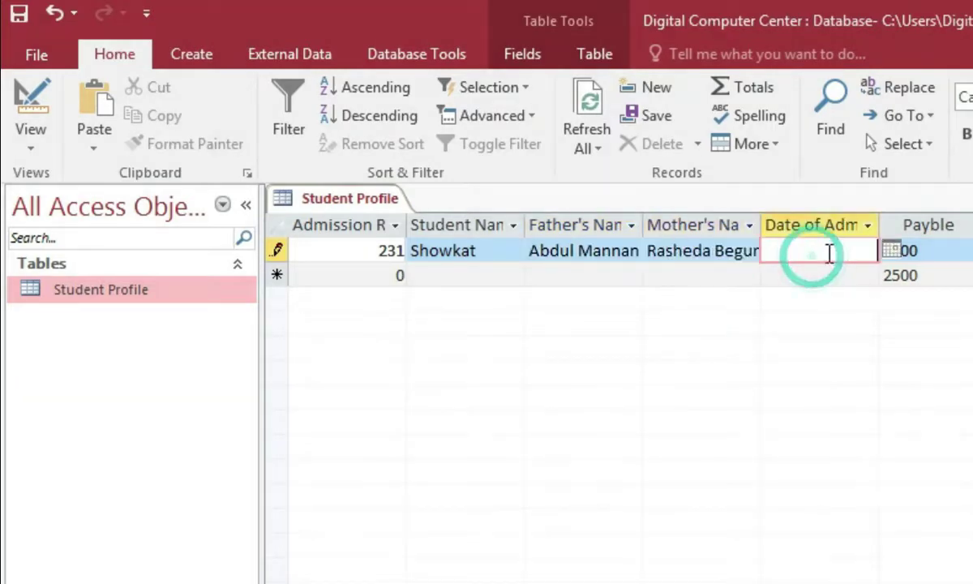
left_click(886, 251)
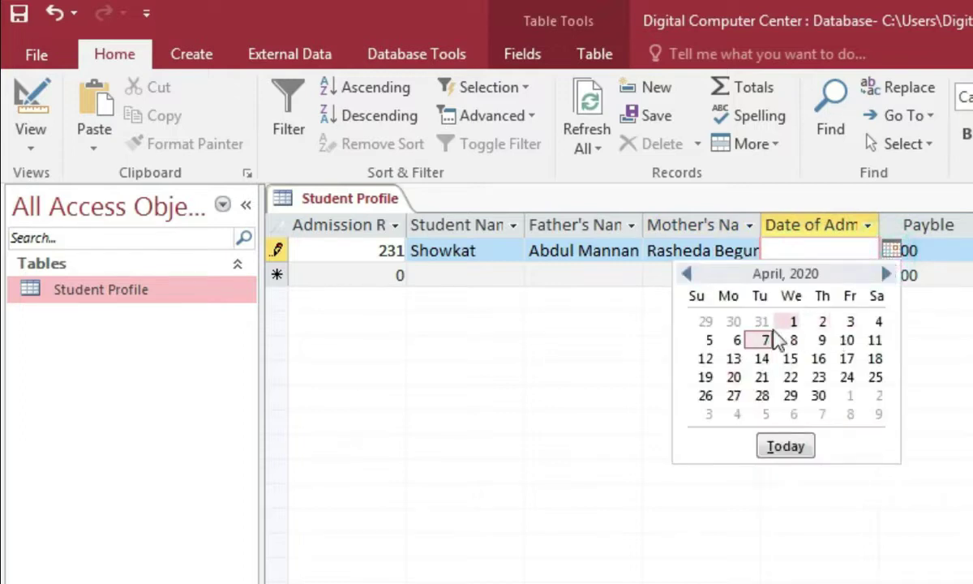
left_click(890, 251)
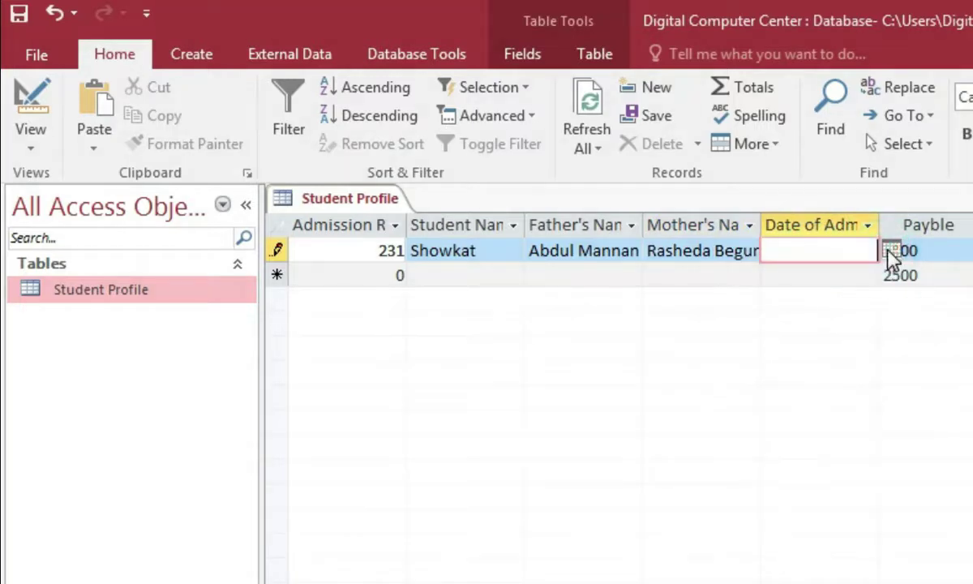
left_click(888, 251)
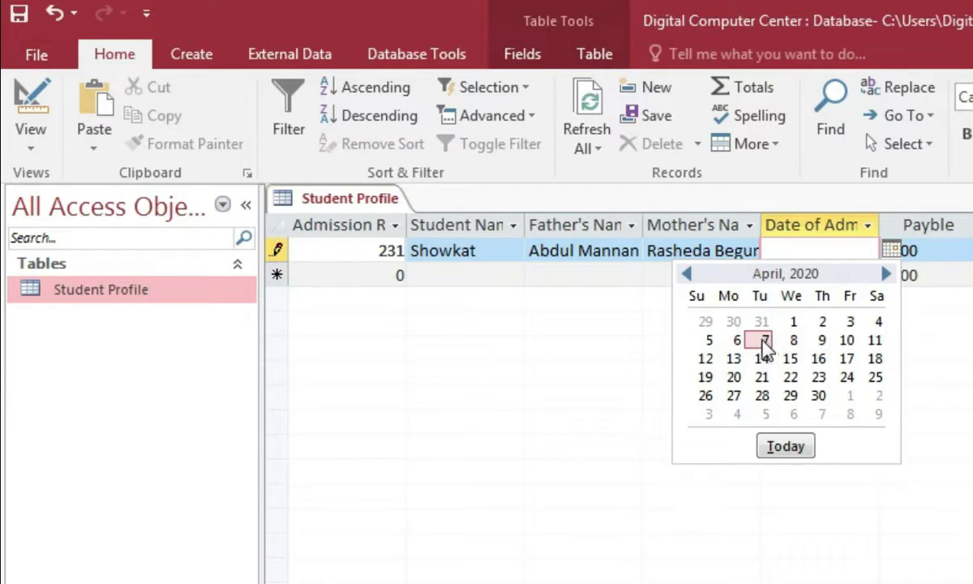
left_click(785, 448)
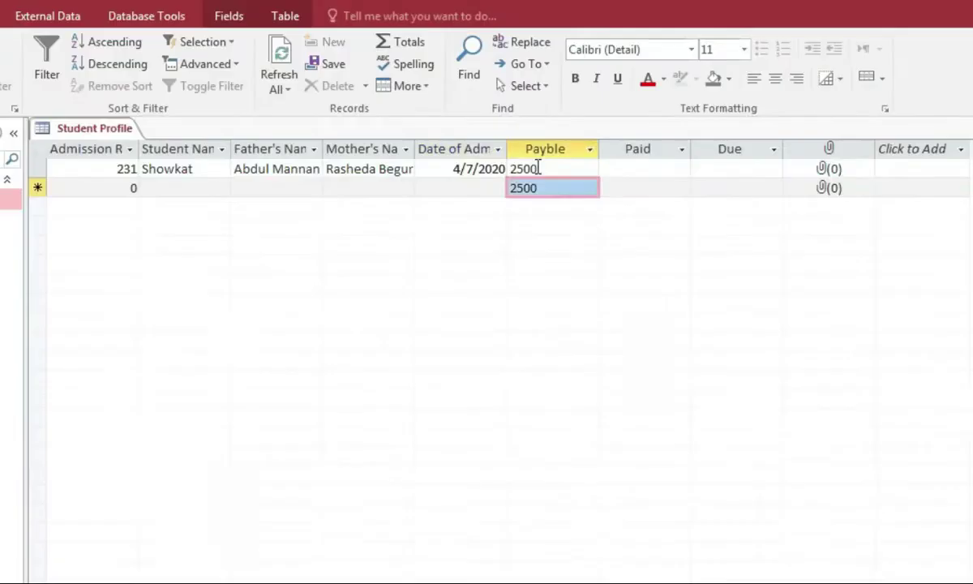
left_click(944, 252)
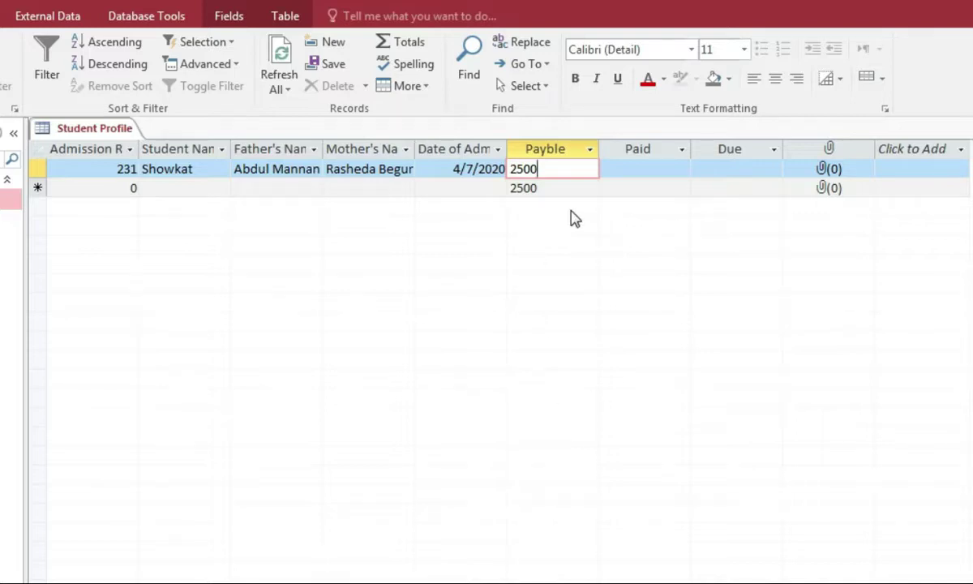
Step: Enter 1500 as the Paid amount so Due calculates to 1000
left_click(648, 171)
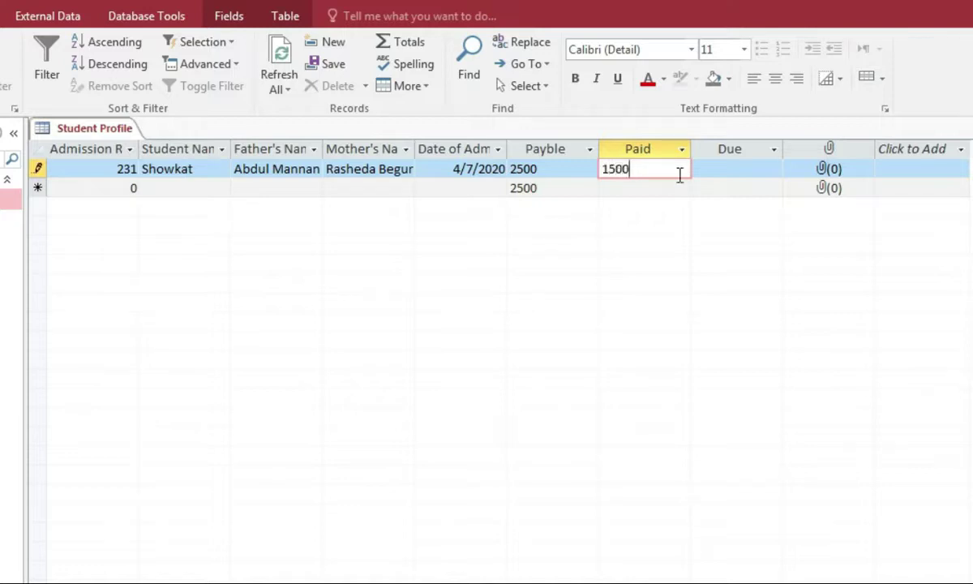
left_click(732, 167)
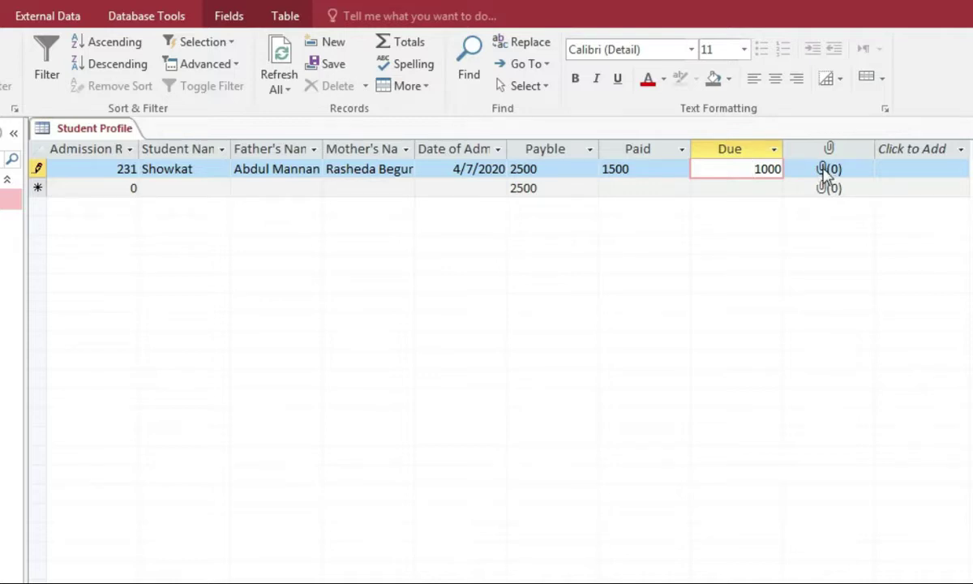
left_click(823, 171)
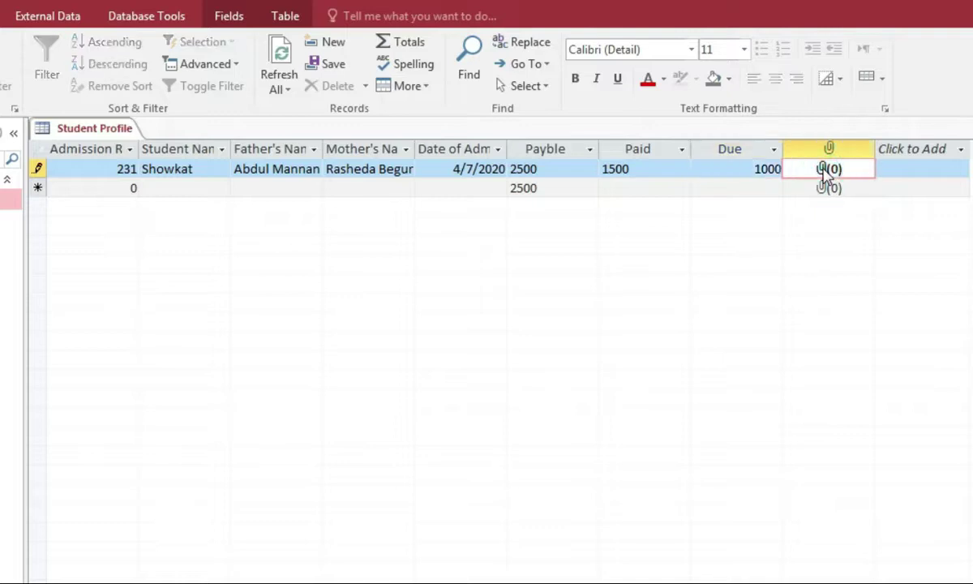
Step: Attach the student's PNG photo from the Desktop to the first record's Picture field
double_click(825, 172)
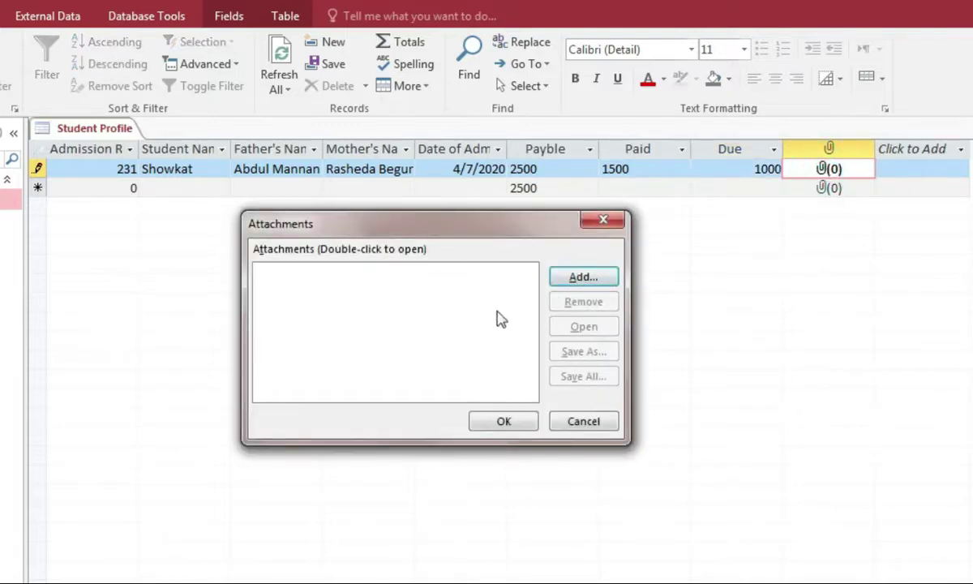
left_click_drag(540, 227, 510, 146)
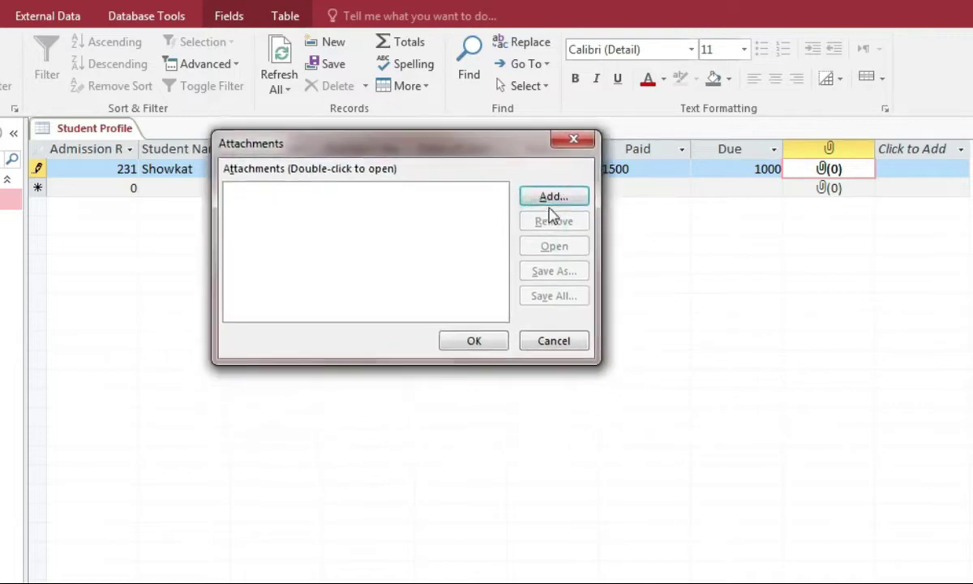
left_click(553, 199)
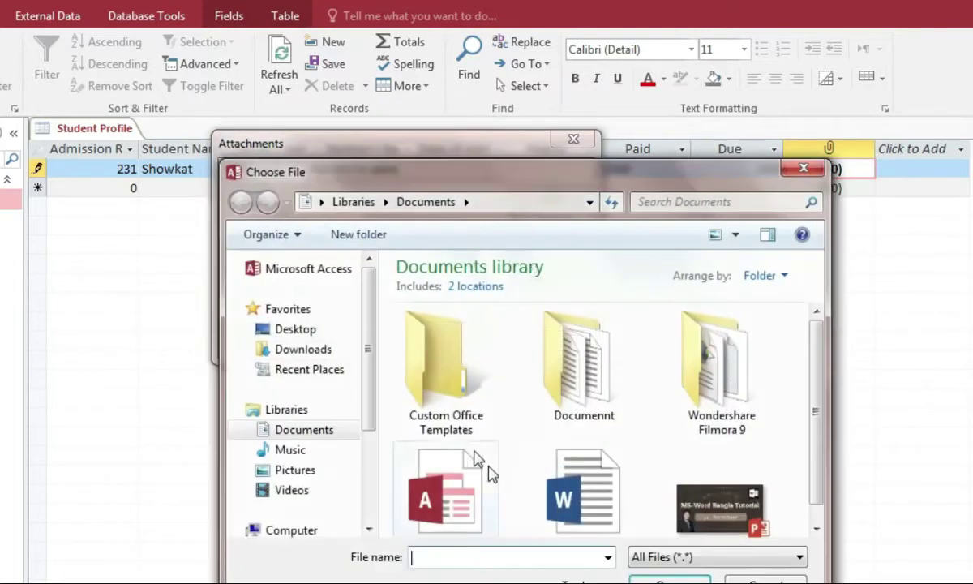
left_click(302, 350)
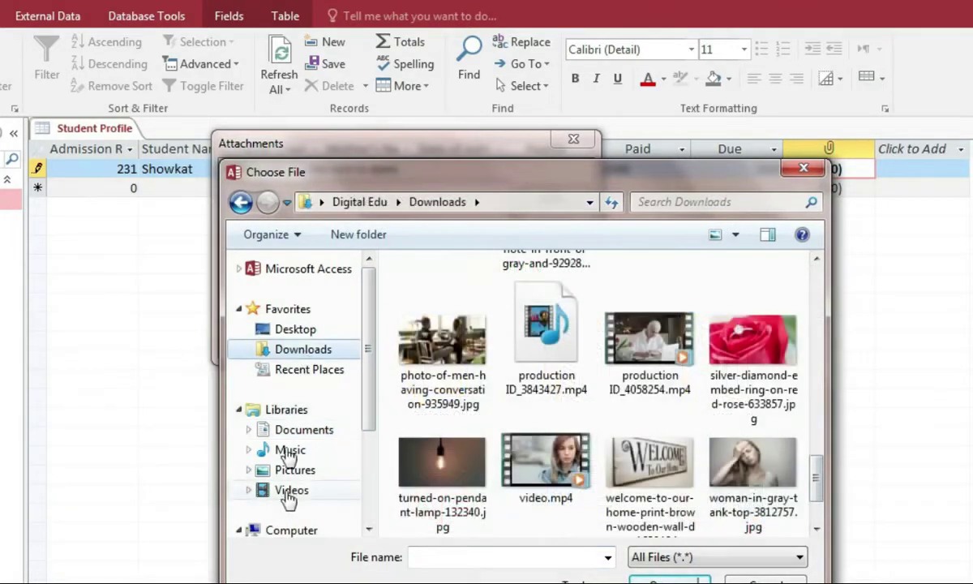
left_click(280, 329)
left_click_drag(818, 278, 864, 493)
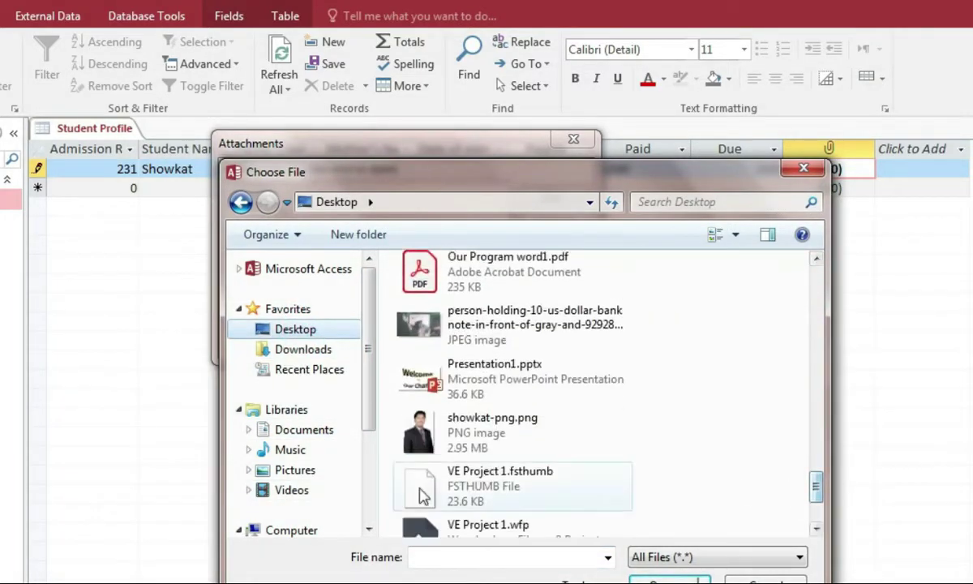
left_click(475, 438)
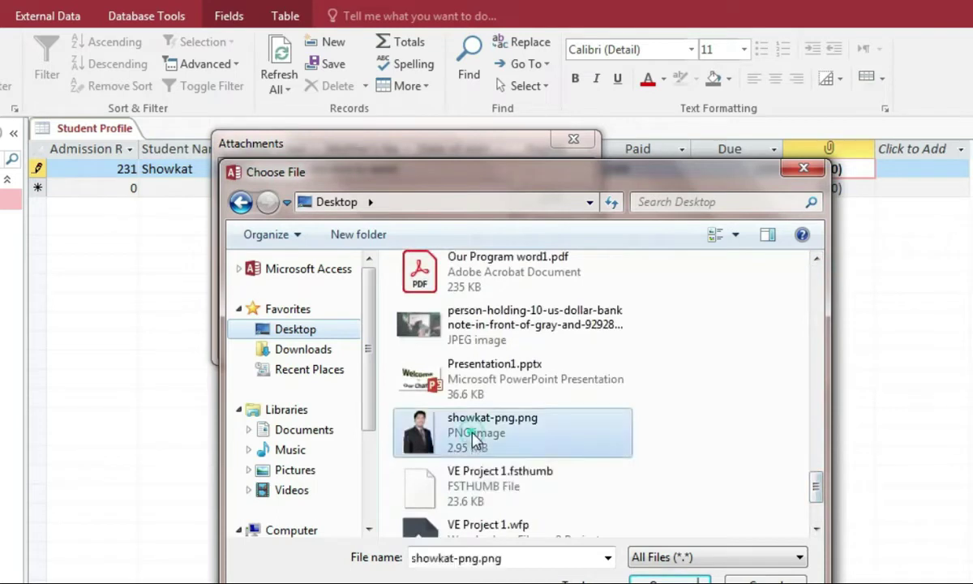
double_click(475, 438)
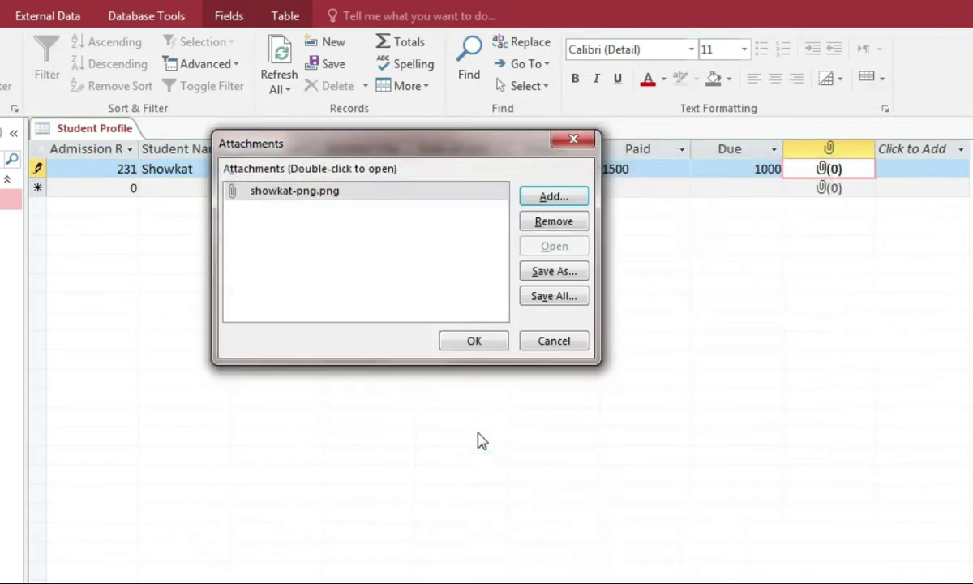
left_click(474, 344)
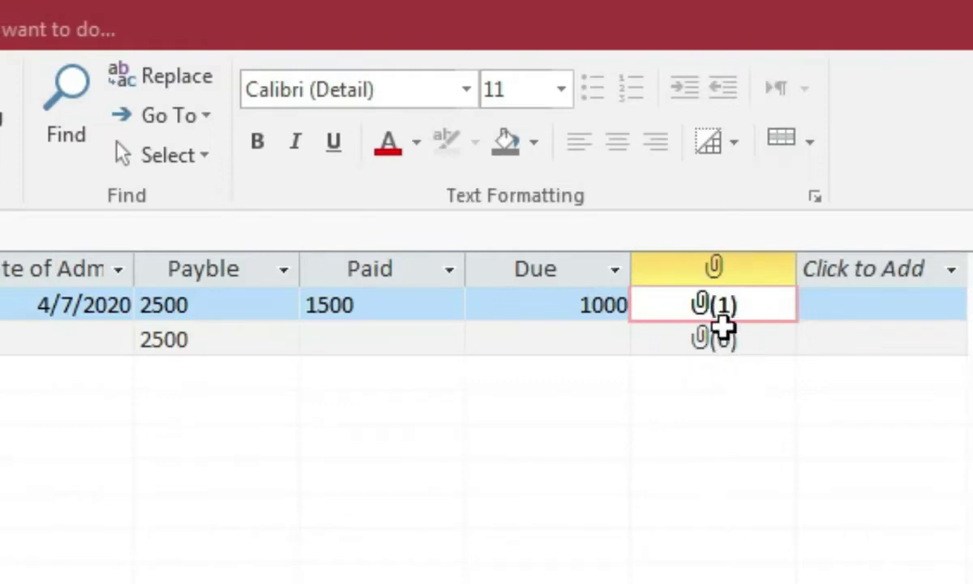
Step: Start a new student record with Admission Roll 232, ready for the student's name
key("Tab")
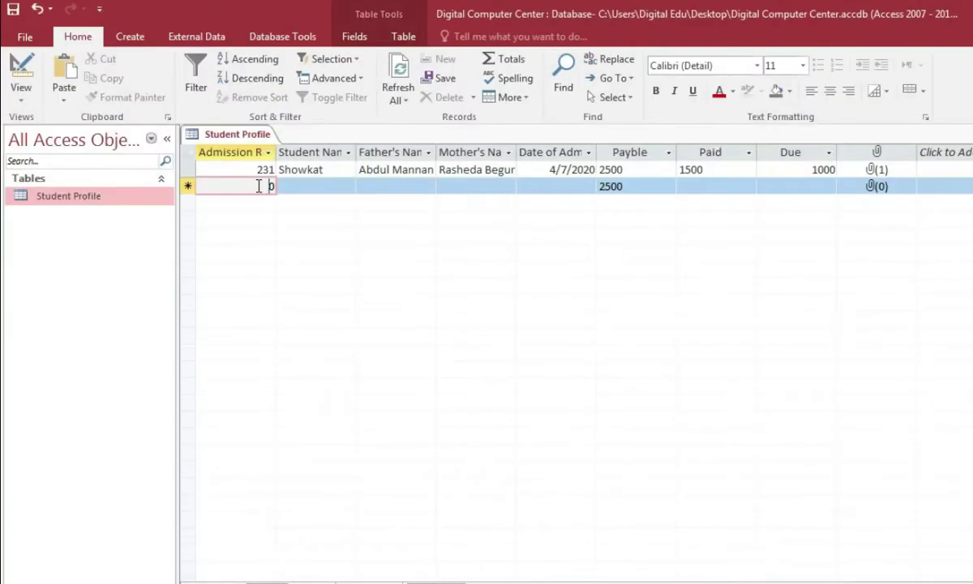
type("23")
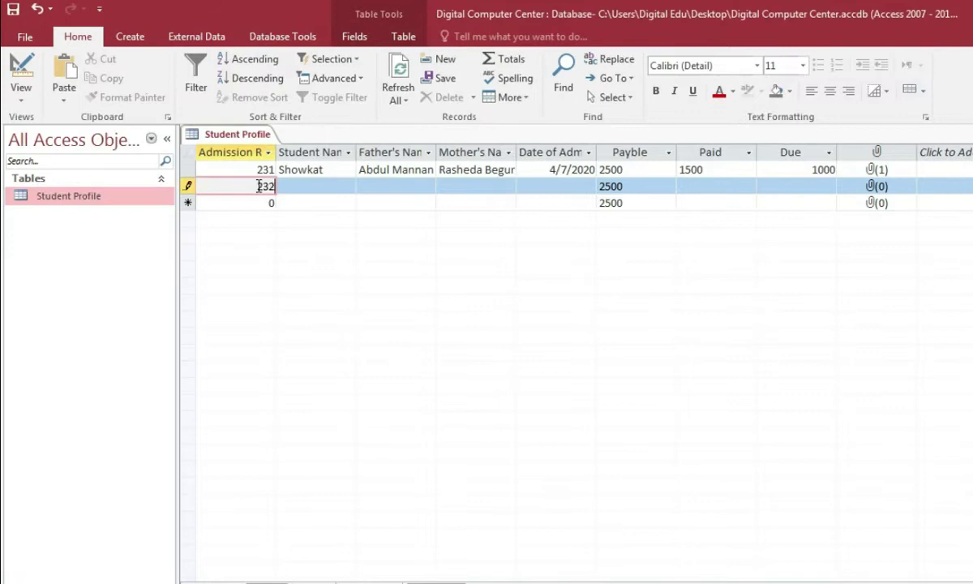
type("2")
left_click(295, 184)
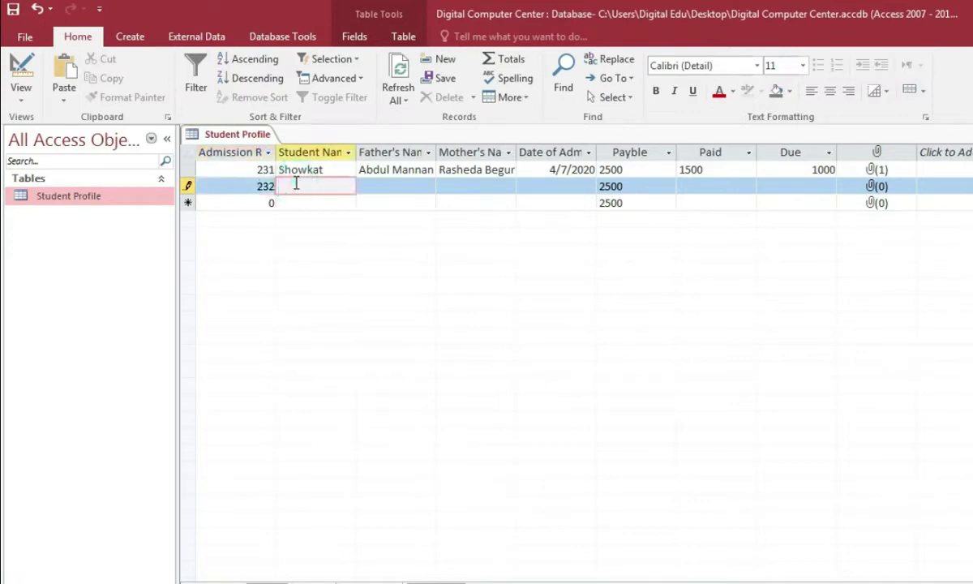